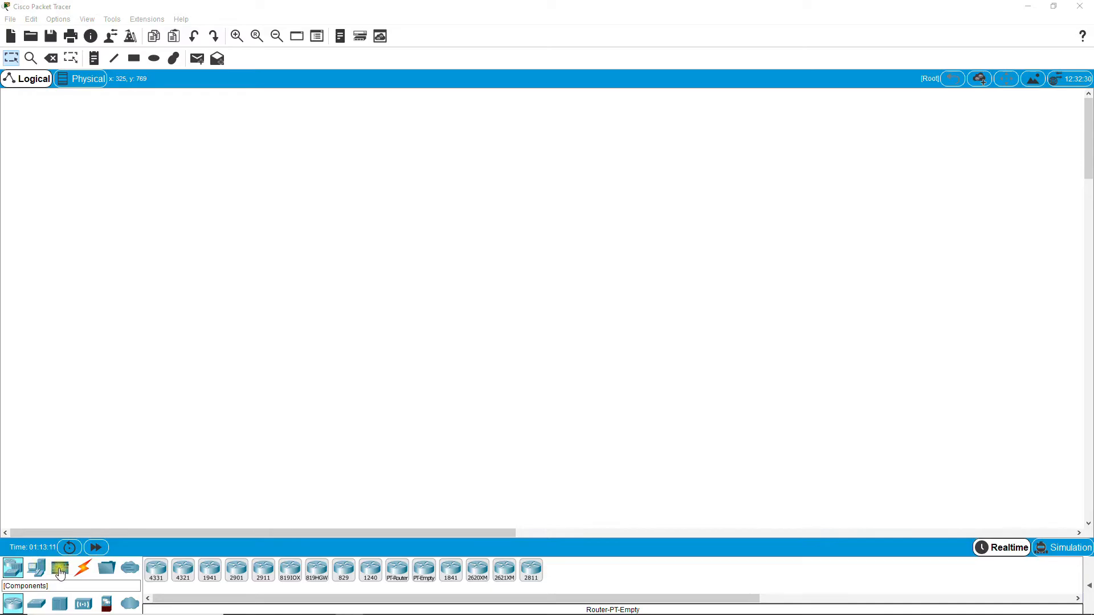
# - Place two PCs in the empty workspace, spaced well apart on about the same level
pyautogui.click(38, 570)
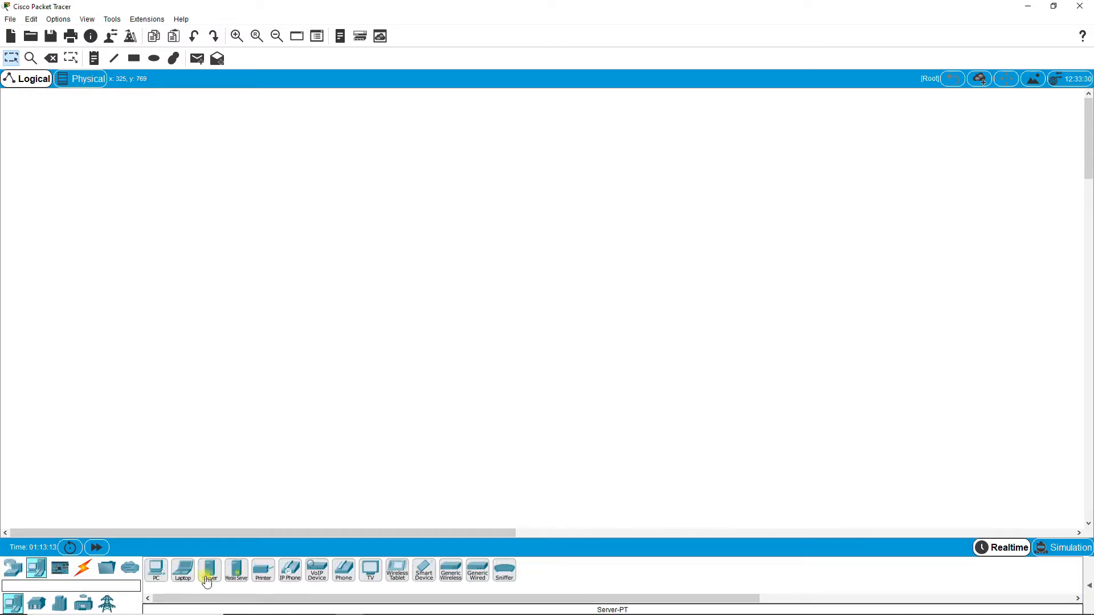
pyautogui.click(158, 570)
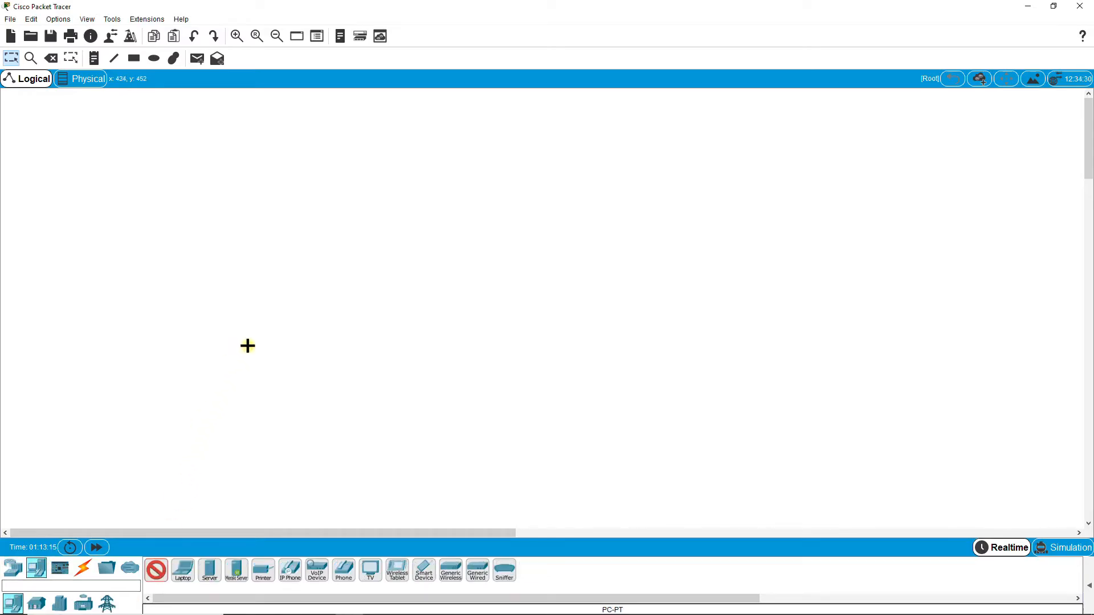
pyautogui.click(158, 574)
pyautogui.click(158, 573)
pyautogui.click(210, 335)
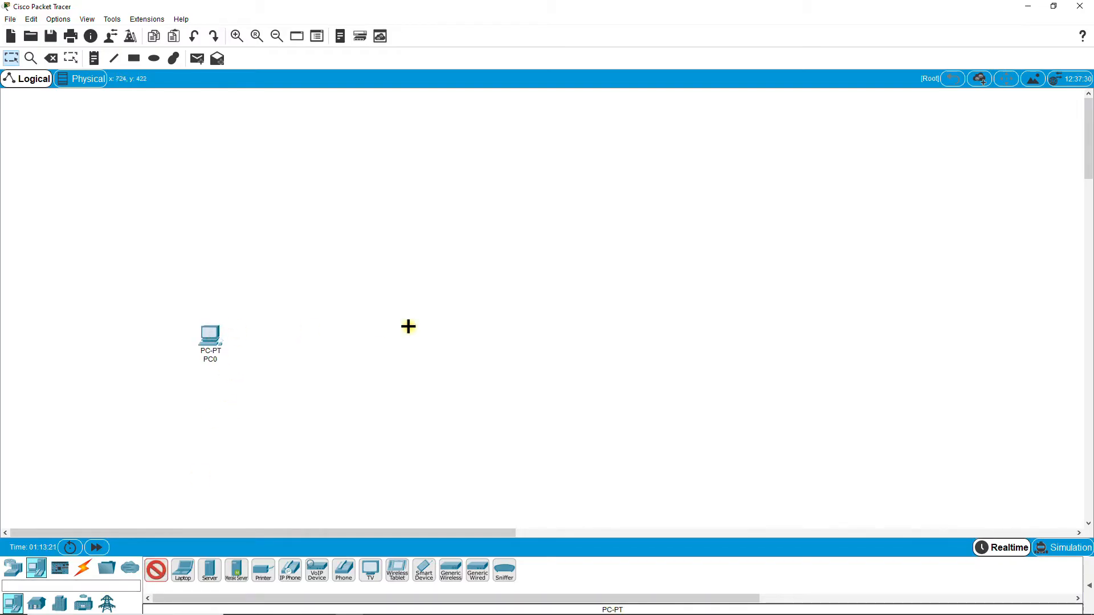
pyautogui.click(475, 340)
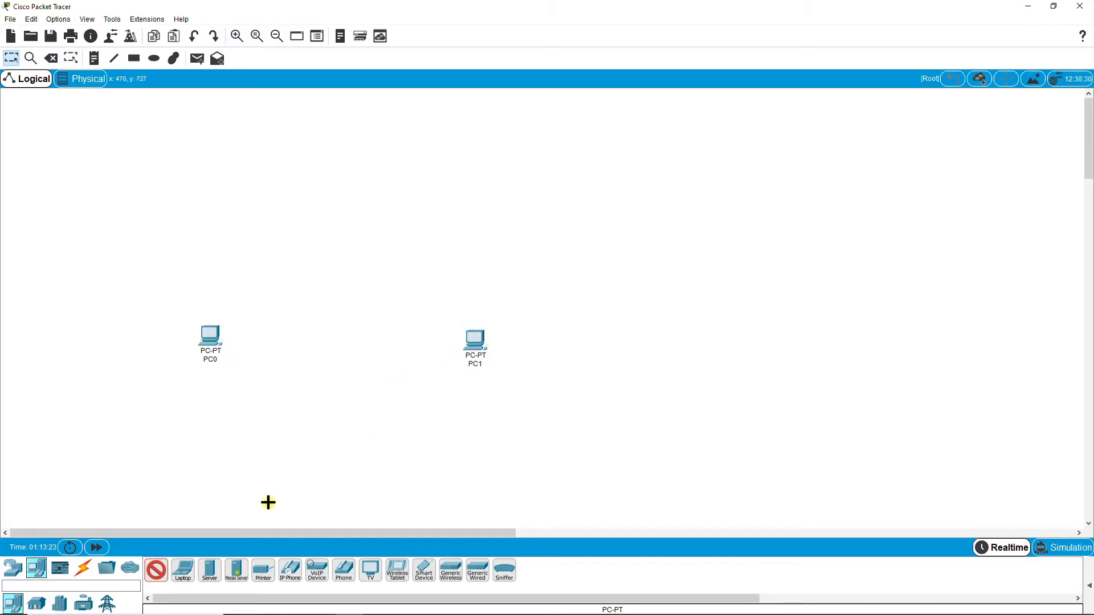
# - Add two 2811 routers side by side, above and between the two PCs
pyautogui.click(20, 569)
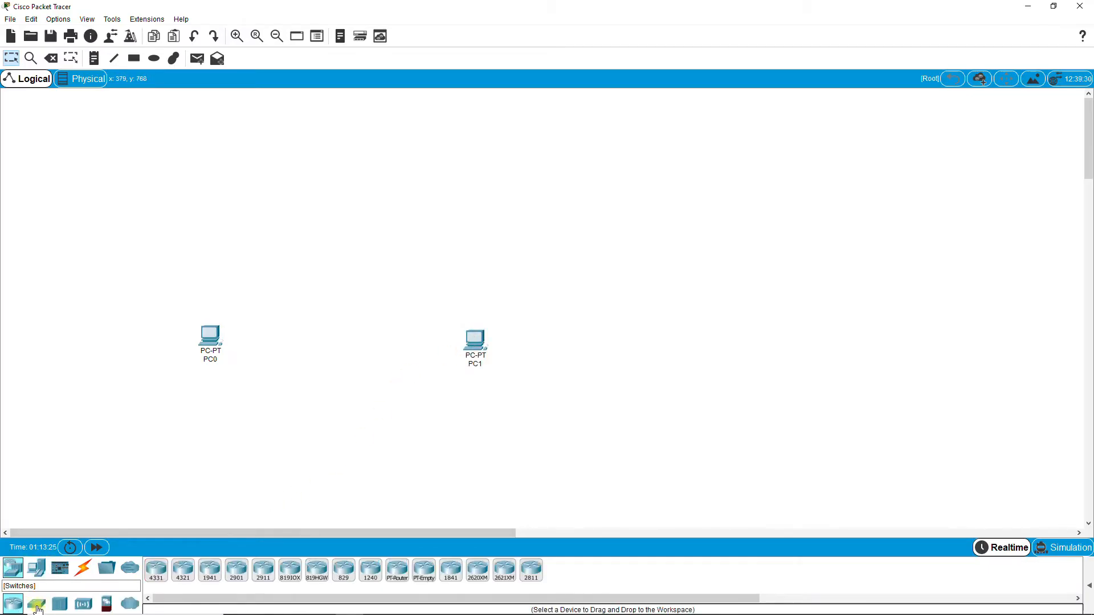
pyautogui.click(531, 570)
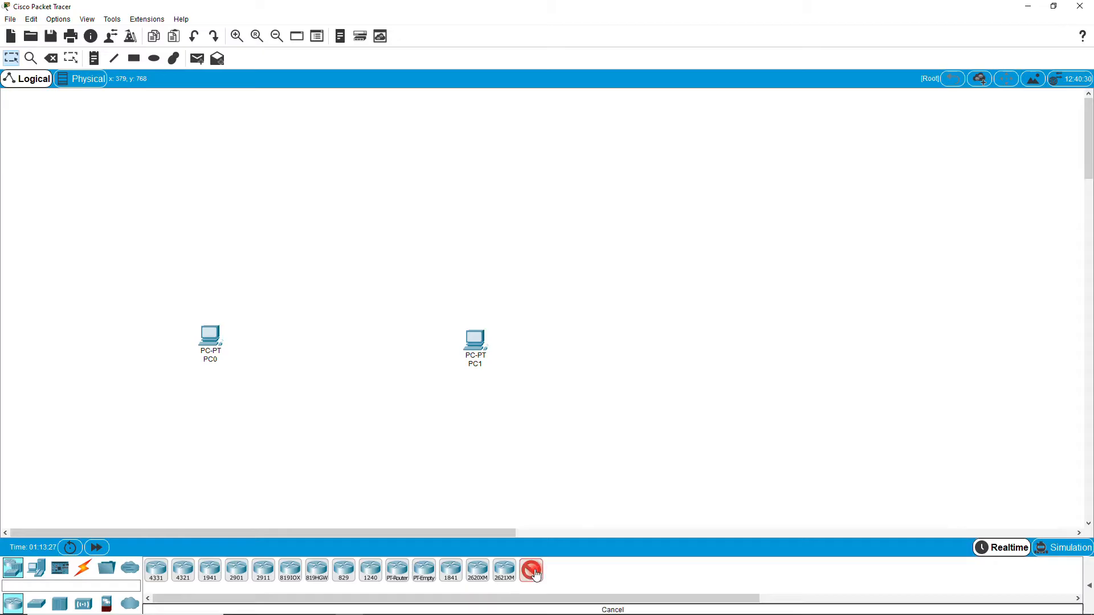
pyautogui.click(297, 256)
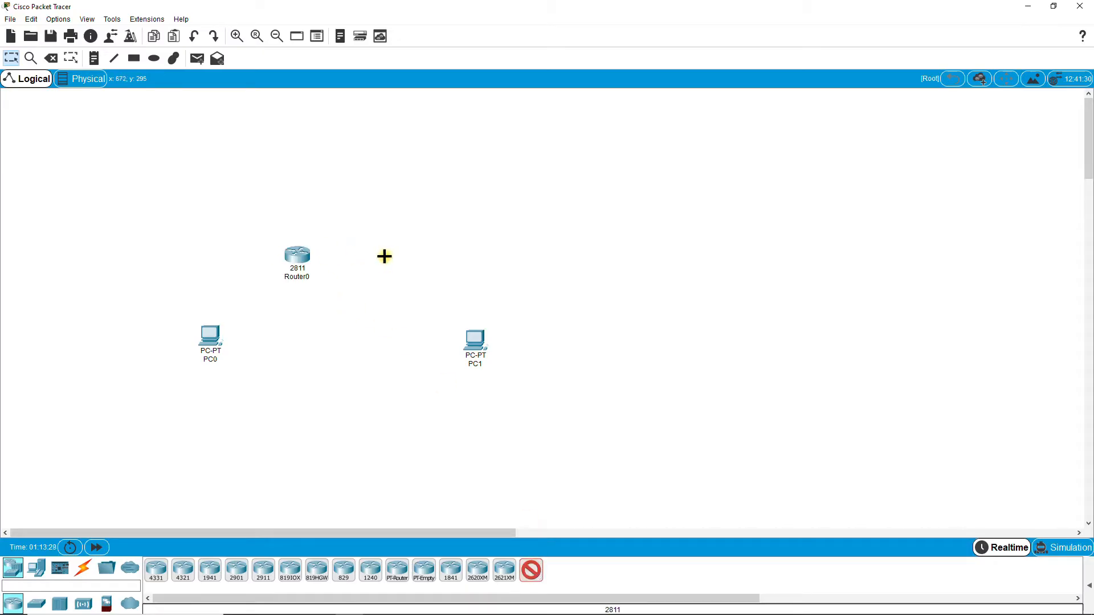
pyautogui.click(389, 258)
pyautogui.press('Escape')
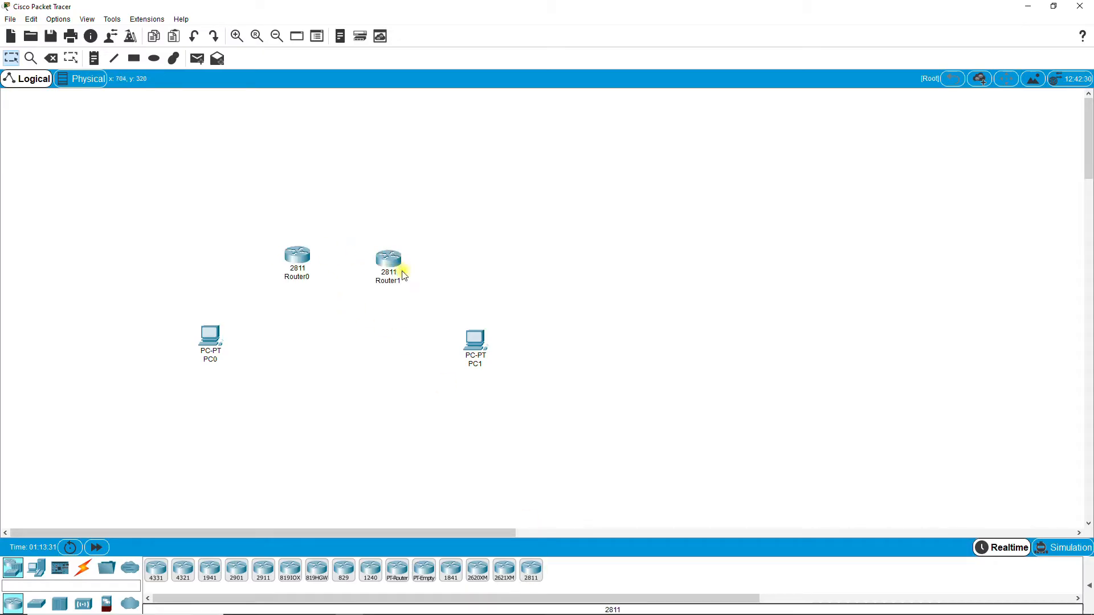
# - Power off Router0, install an NM-4A/S serial module in its large empty slot, and power it back on
pyautogui.click(297, 256)
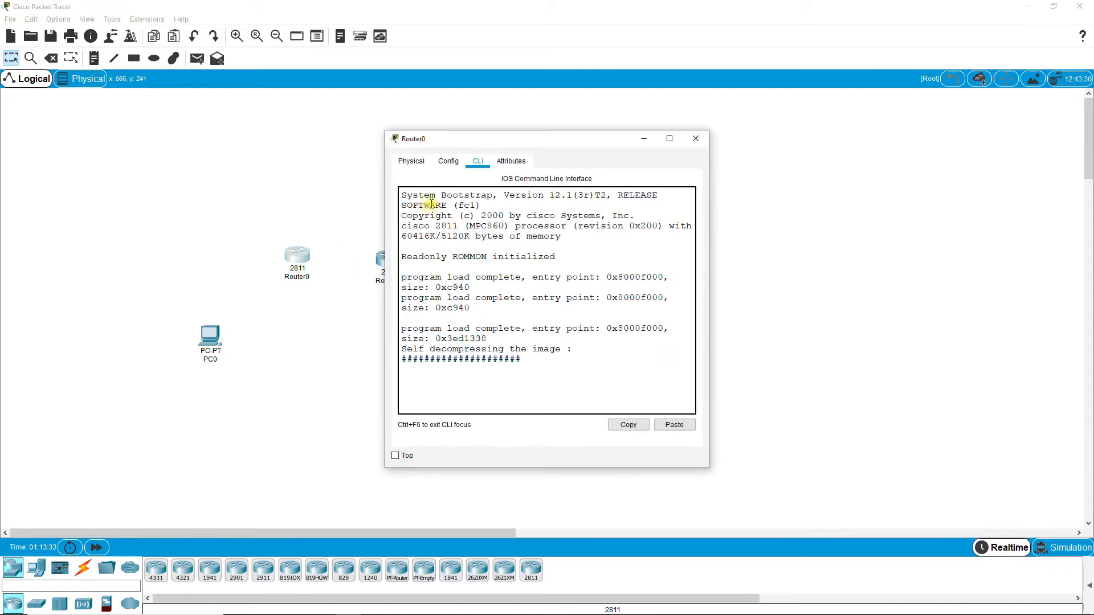
pyautogui.click(411, 162)
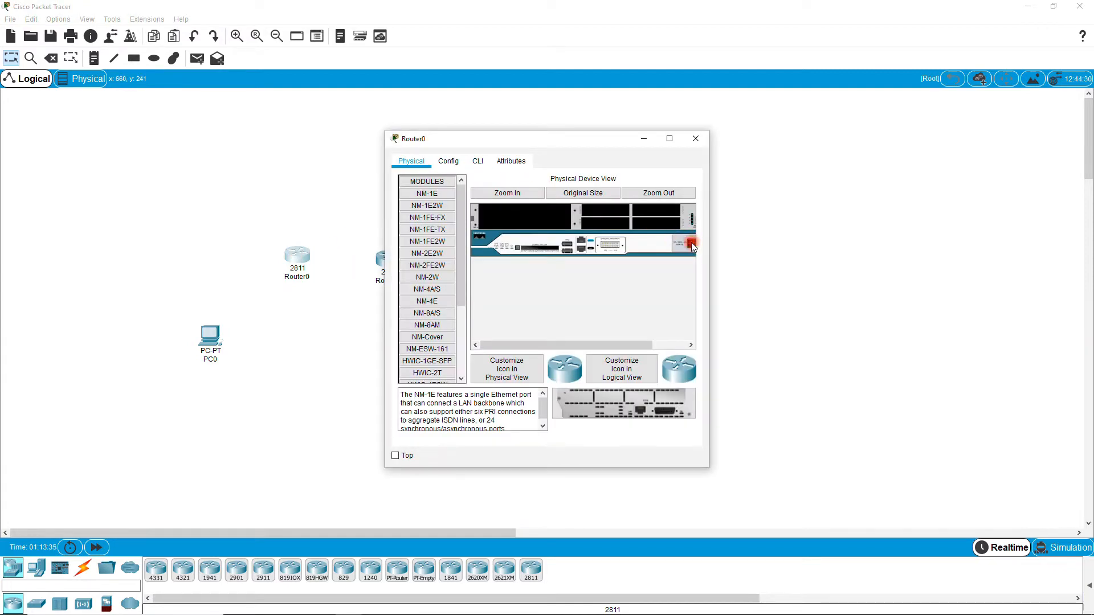
pyautogui.click(446, 216)
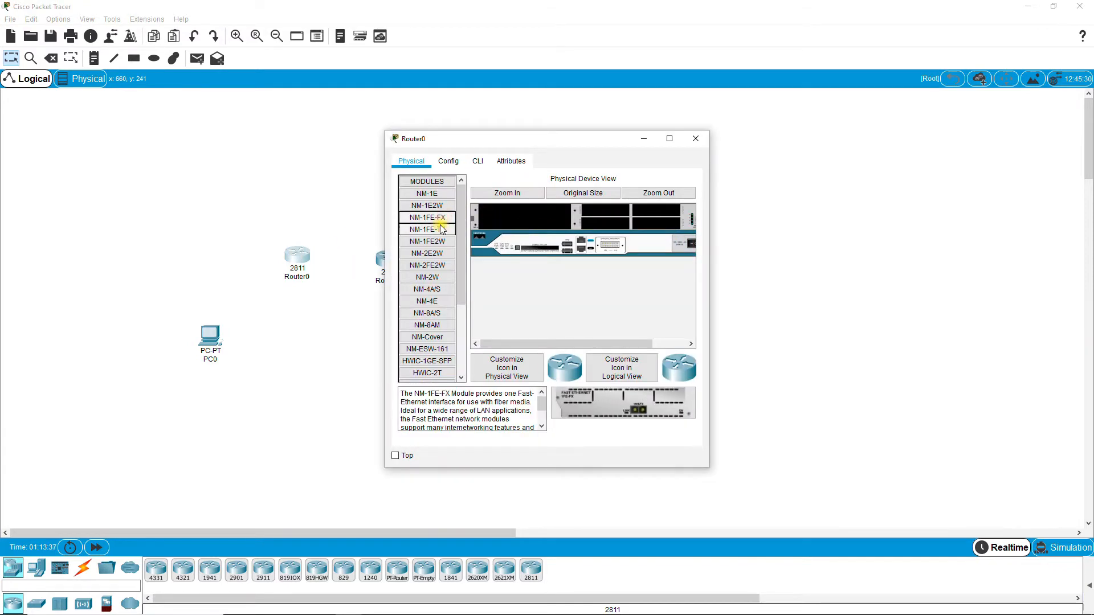
pyautogui.click(439, 230)
pyautogui.click(439, 242)
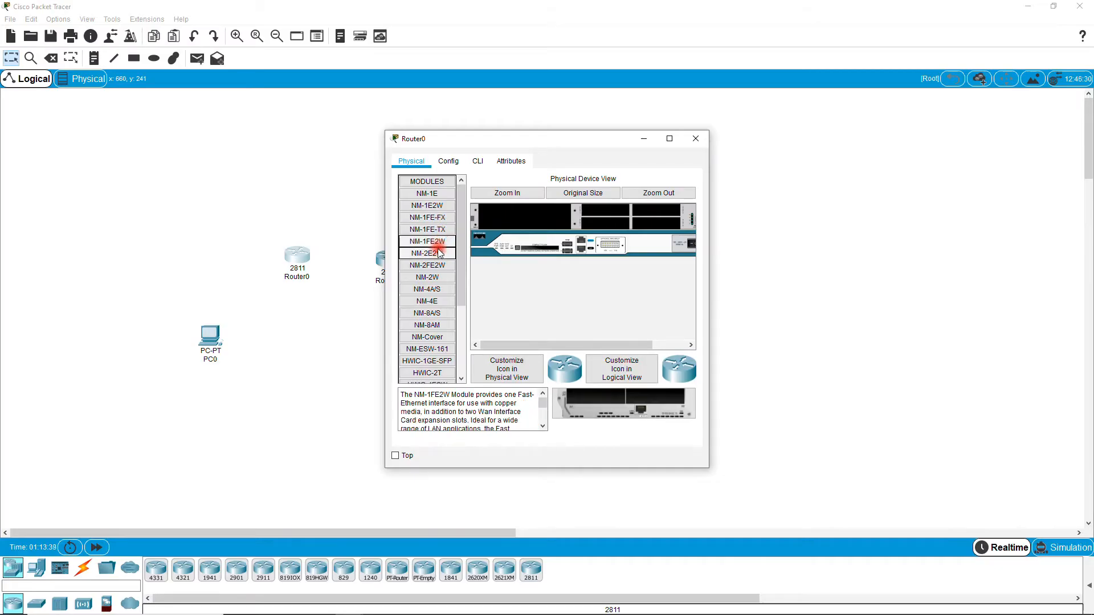
pyautogui.click(436, 254)
pyautogui.click(437, 266)
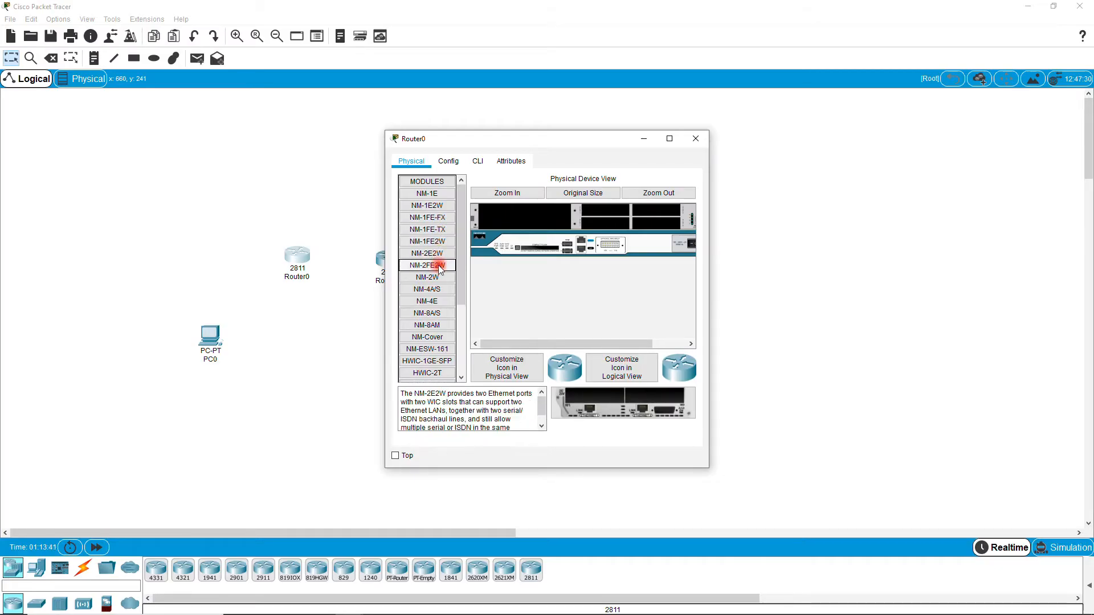
pyautogui.click(437, 277)
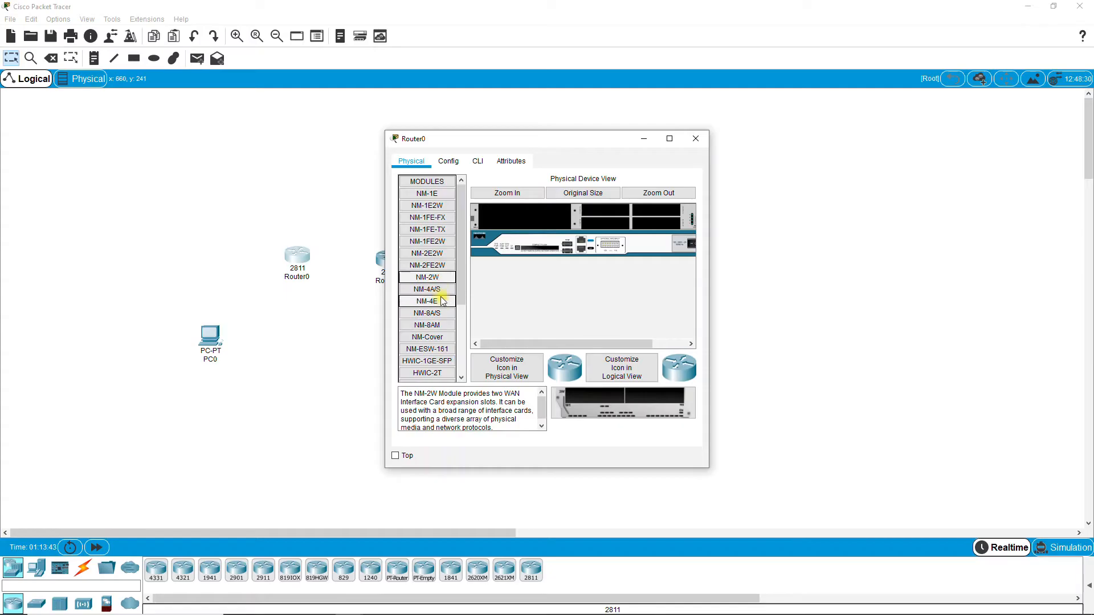
pyautogui.click(442, 290)
pyautogui.moveTo(435, 293); pyautogui.dragTo(533, 215)
pyautogui.click(691, 243)
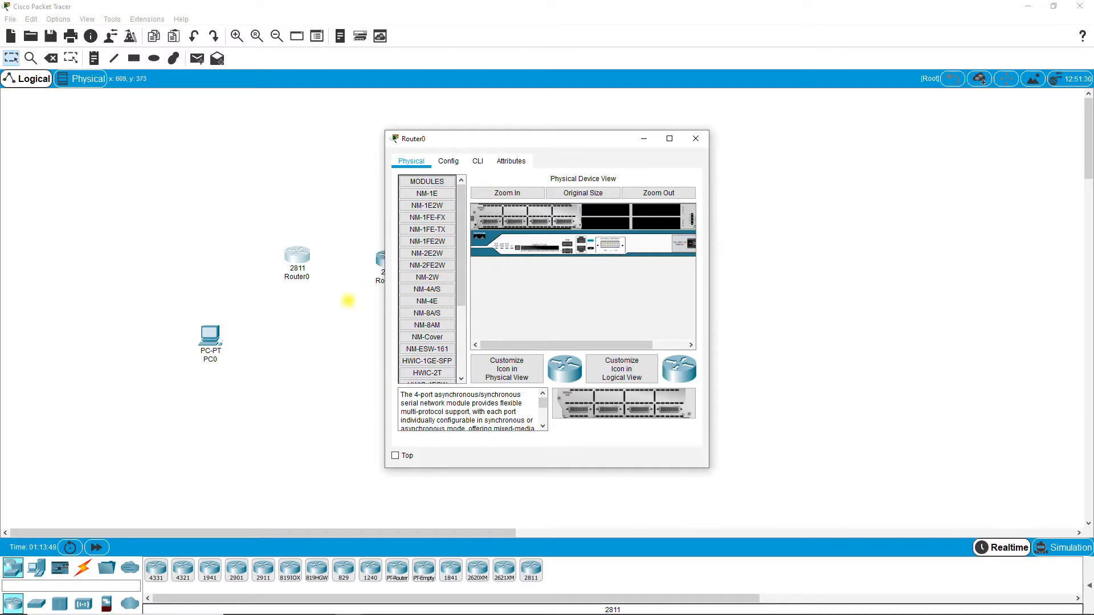
pyautogui.click(348, 301)
# - Power off Router1, fit an NM-4A/S serial module in its large empty slot, and switch it back on
pyautogui.click(385, 261)
pyautogui.click(411, 161)
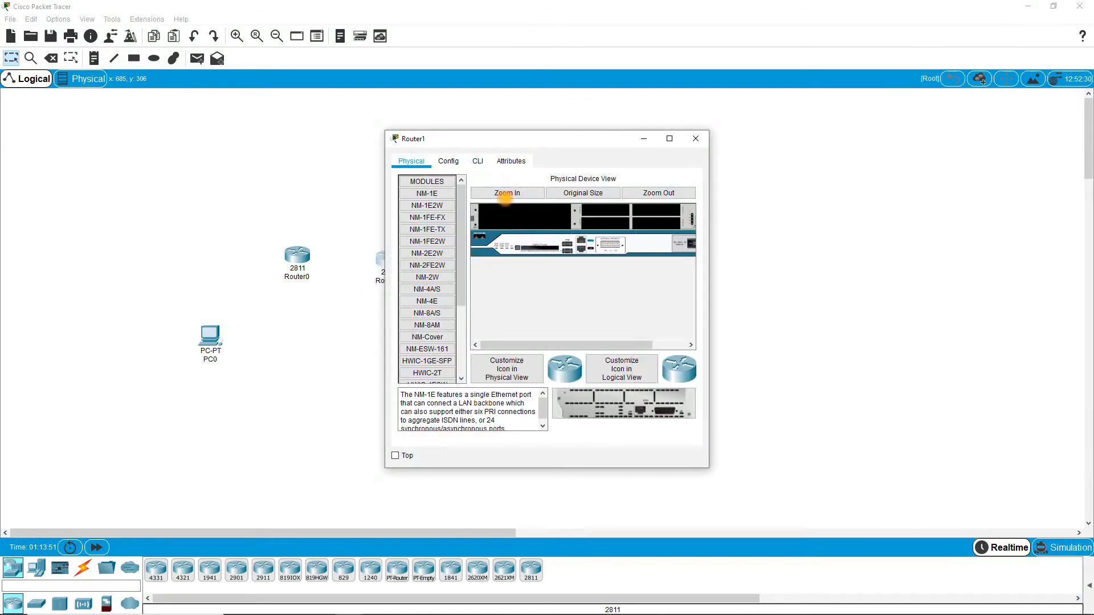
pyautogui.click(443, 300)
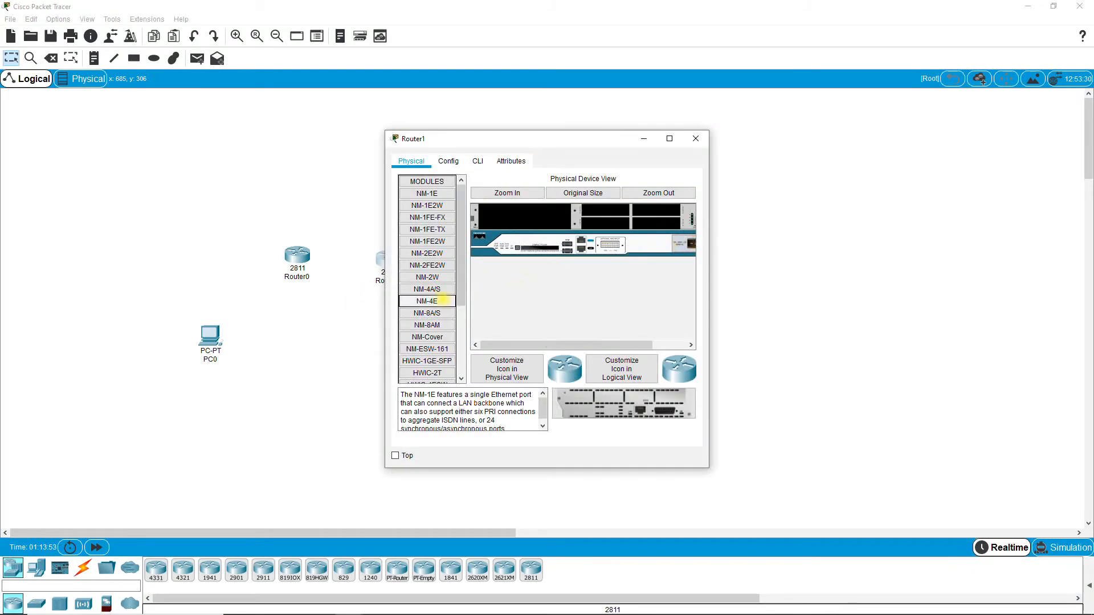
pyautogui.click(436, 289)
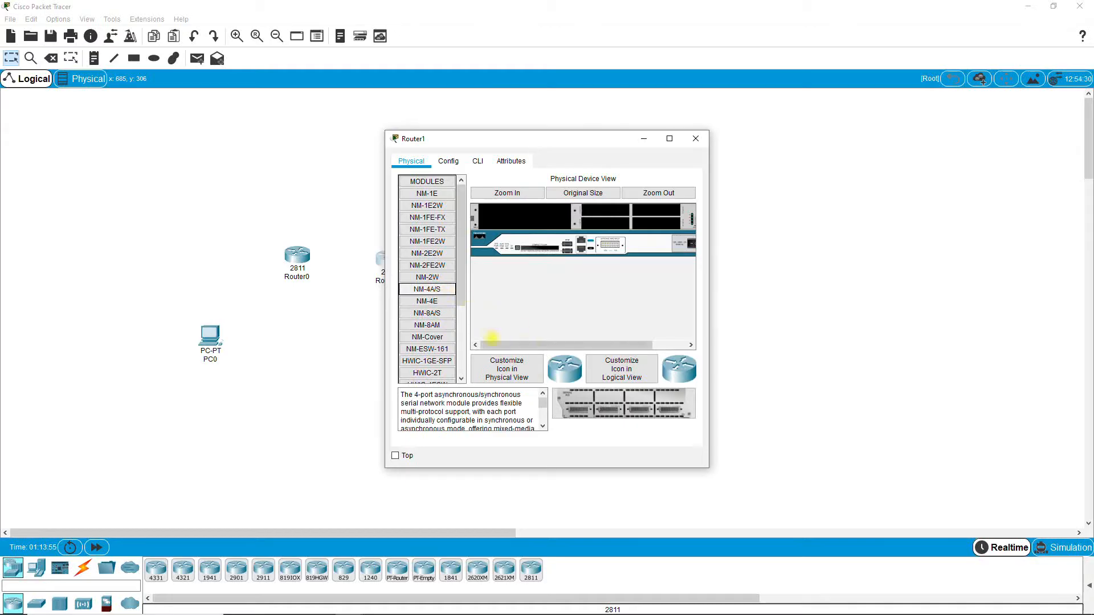
pyautogui.moveTo(419, 288); pyautogui.dragTo(538, 216)
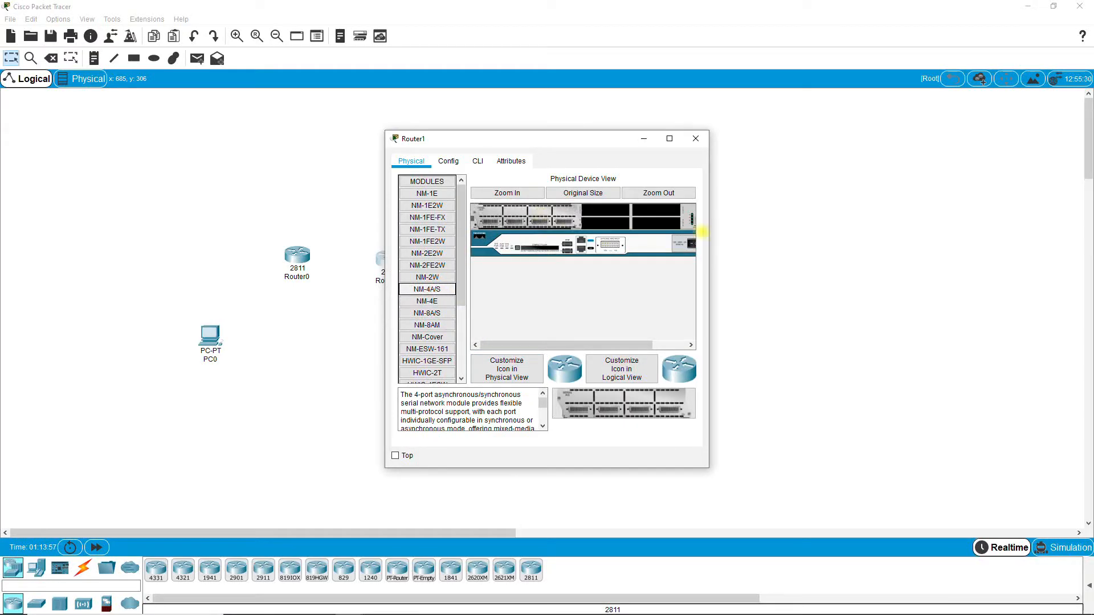
pyautogui.click(691, 244)
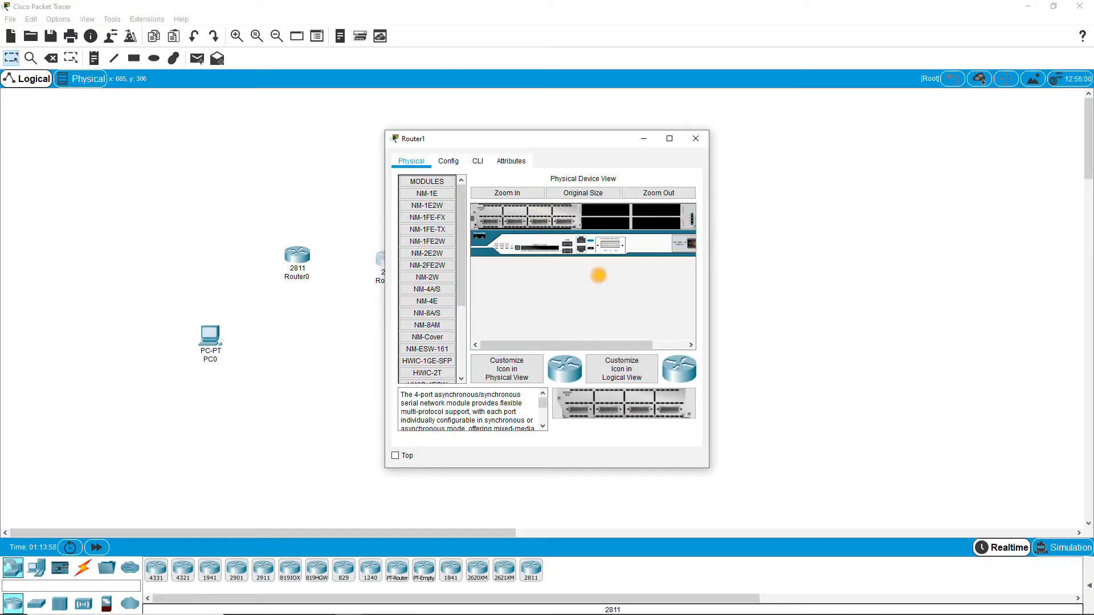
pyautogui.click(353, 320)
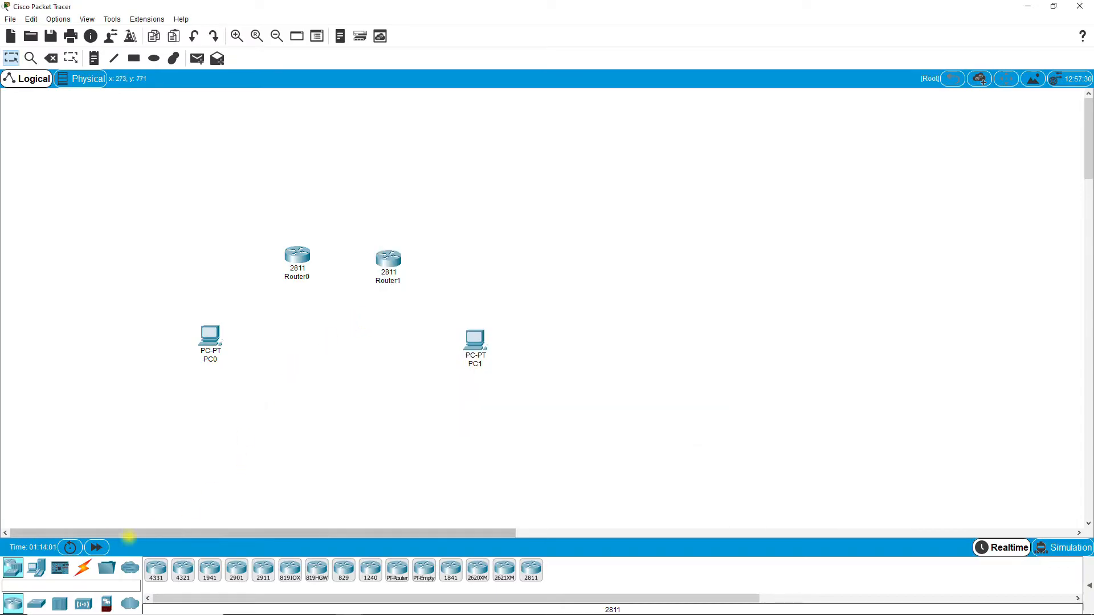
# - Connect PC0 to Router0 and PC1 to Router1 using the automatically chosen connection type
pyautogui.click(82, 568)
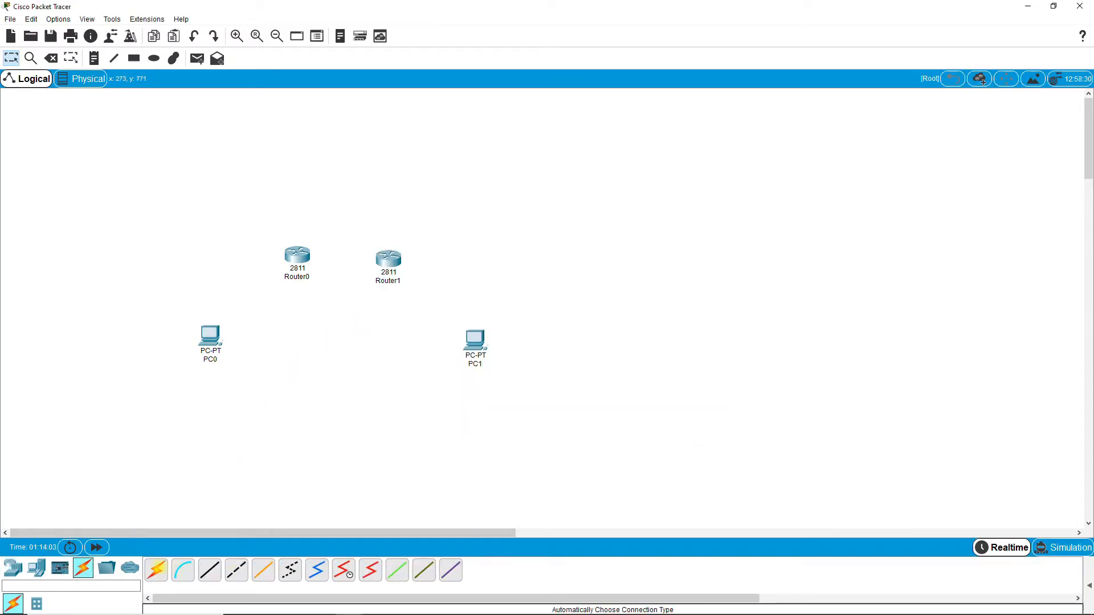
pyautogui.click(156, 570)
pyautogui.click(211, 336)
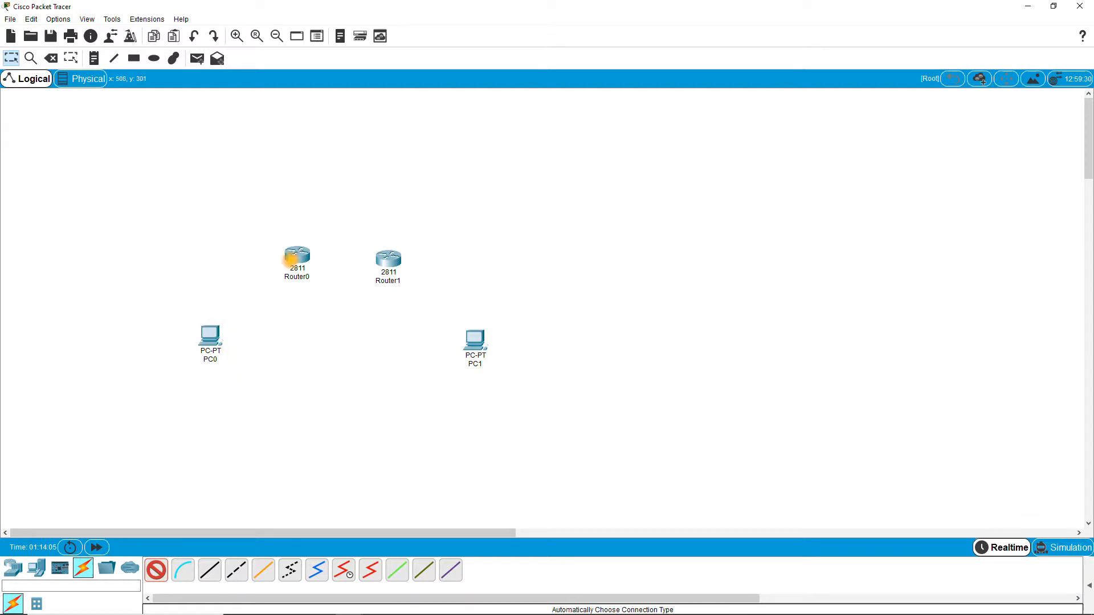
pyautogui.click(294, 255)
pyautogui.click(474, 339)
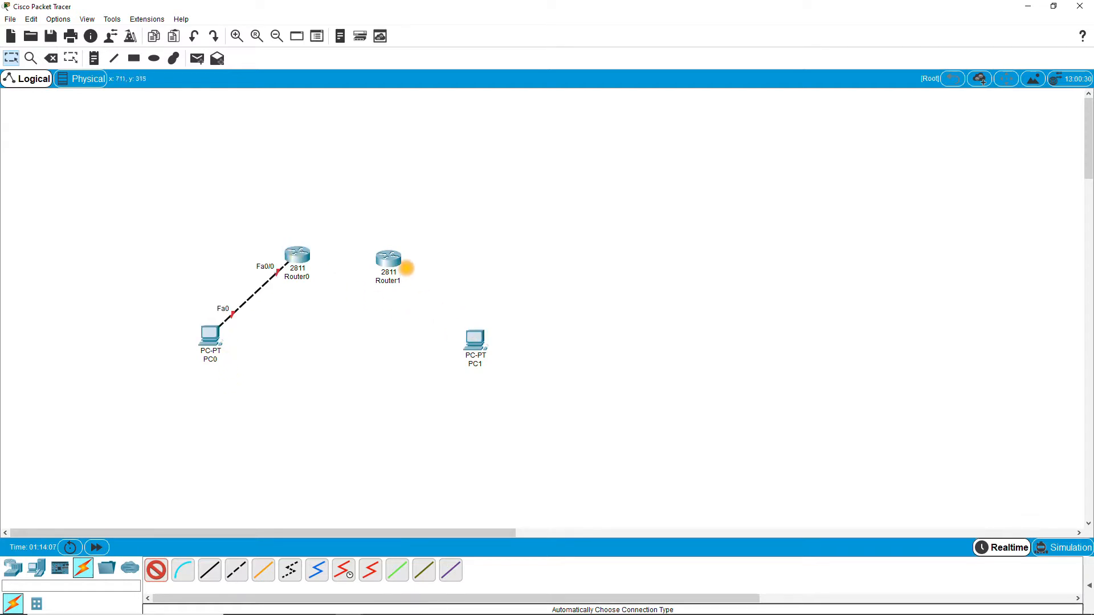
pyautogui.click(389, 261)
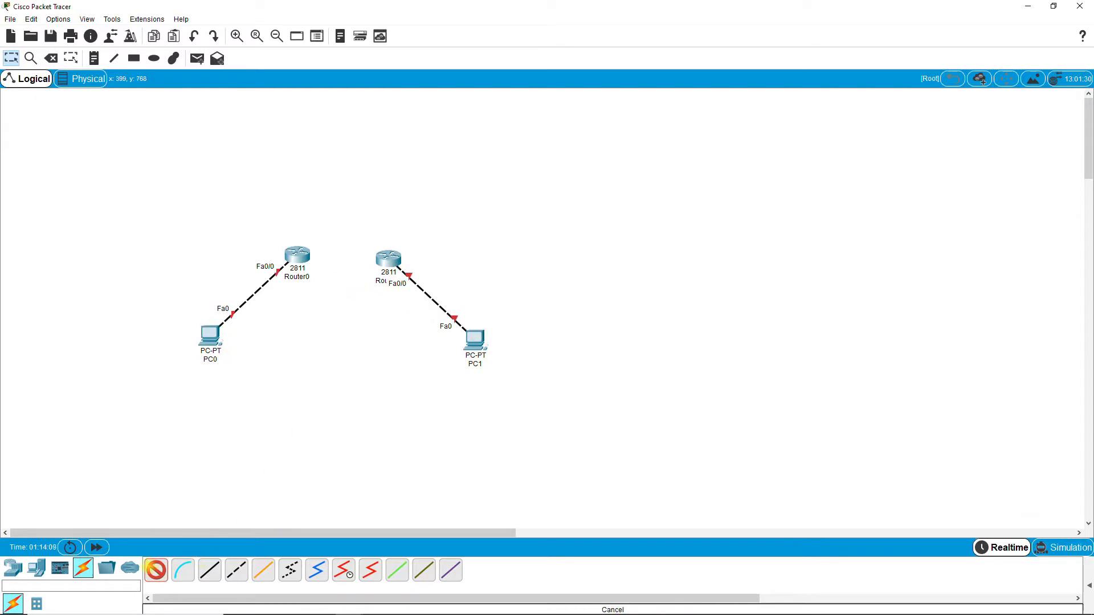
# - Link Router0's Serial1/0 port to Router1's Serial1/0 port with a Serial DTE cable
pyautogui.click(370, 570)
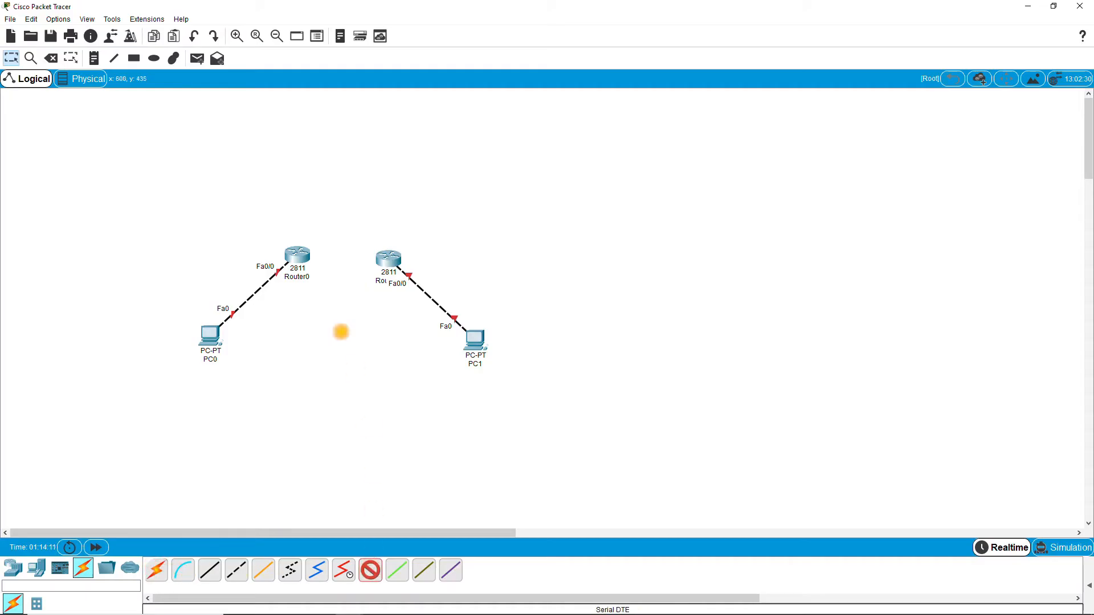
pyautogui.click(297, 255)
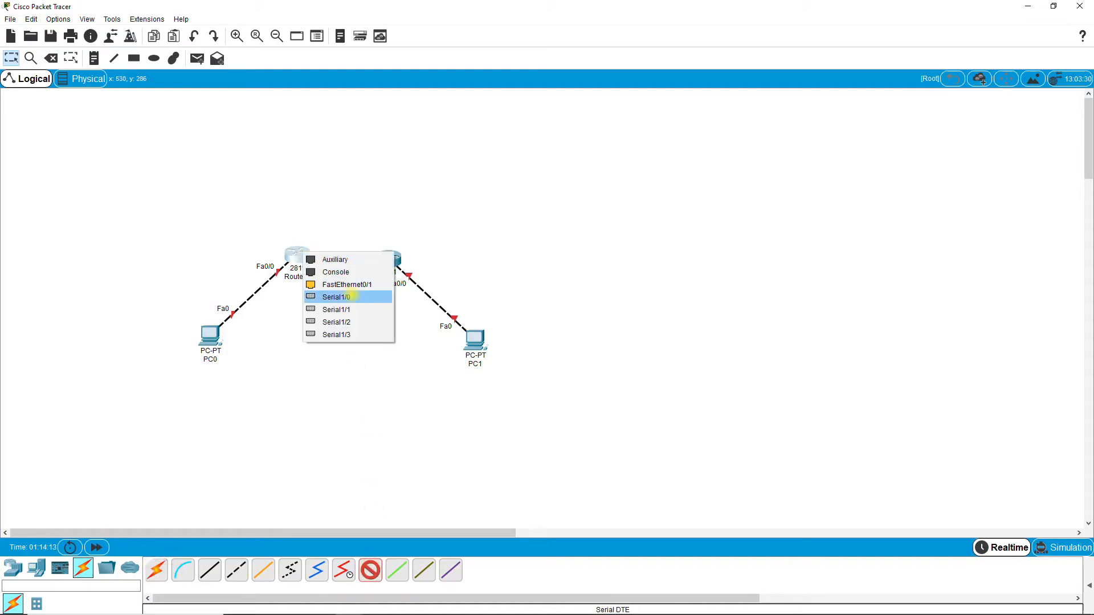
pyautogui.click(336, 297)
pyautogui.click(382, 259)
pyautogui.click(407, 300)
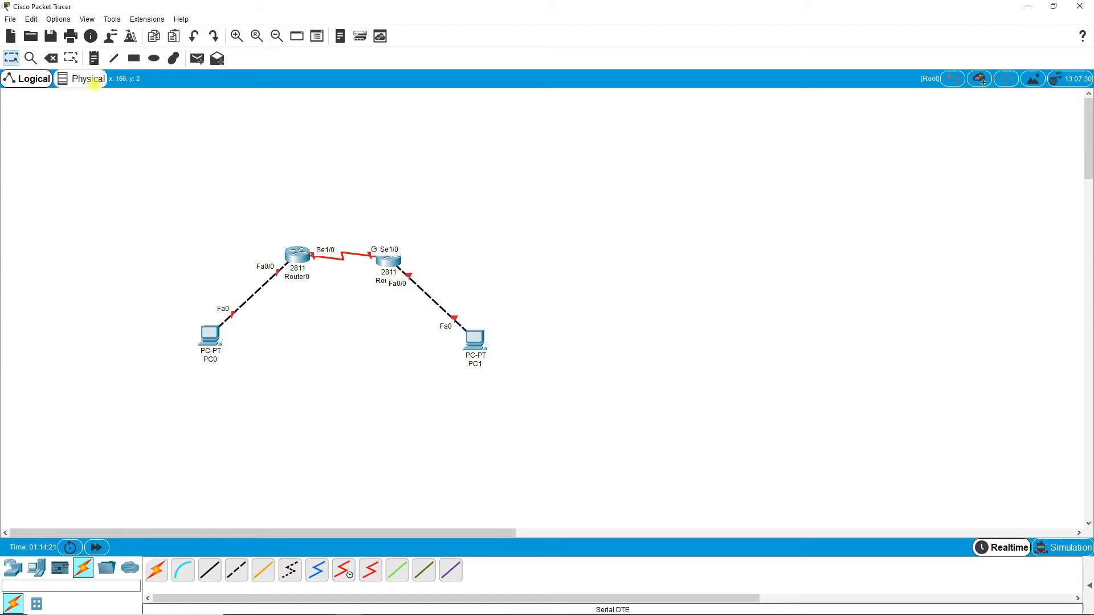
# - Add a note reading "2001:db8:1:1::/64" beside PC0 to label its LAN
pyautogui.click(94, 58)
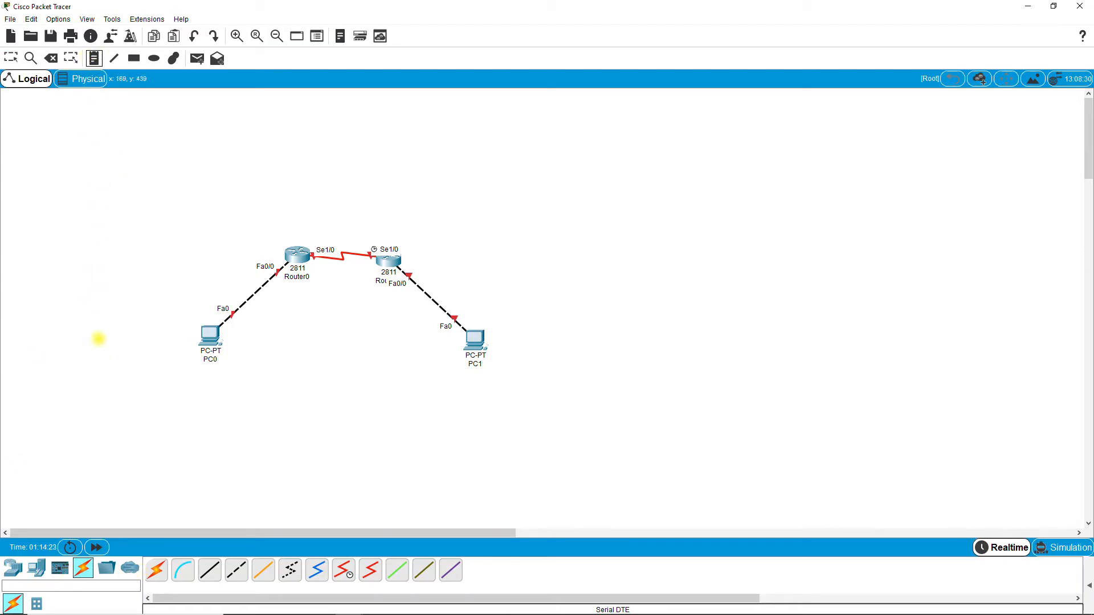
pyautogui.click(98, 339)
pyautogui.write('2')
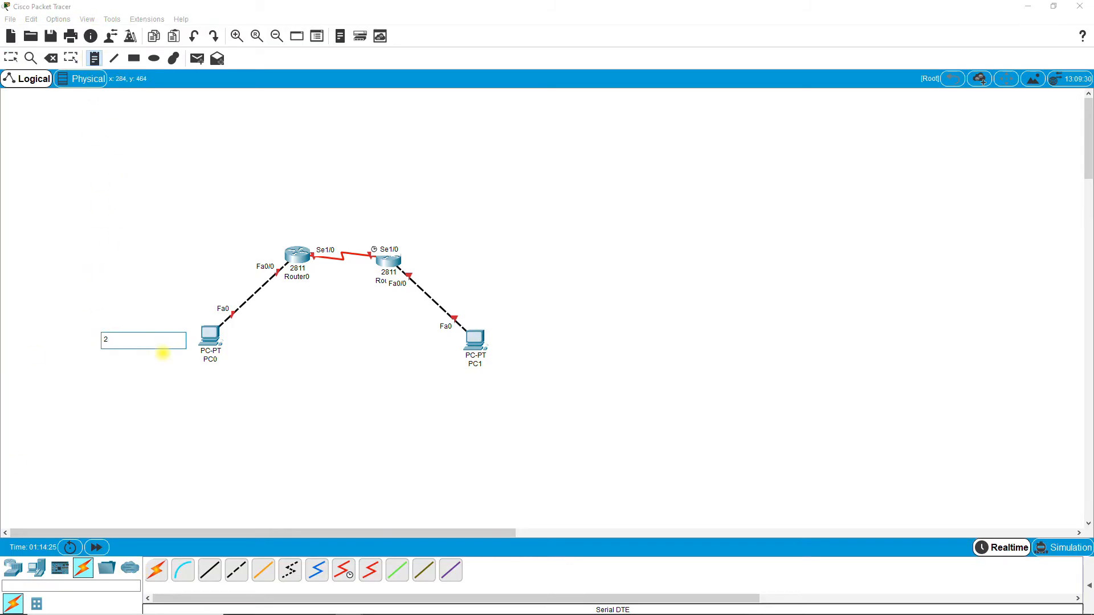
pyautogui.write('001:db8:1:1::/64')
pyautogui.click(144, 314)
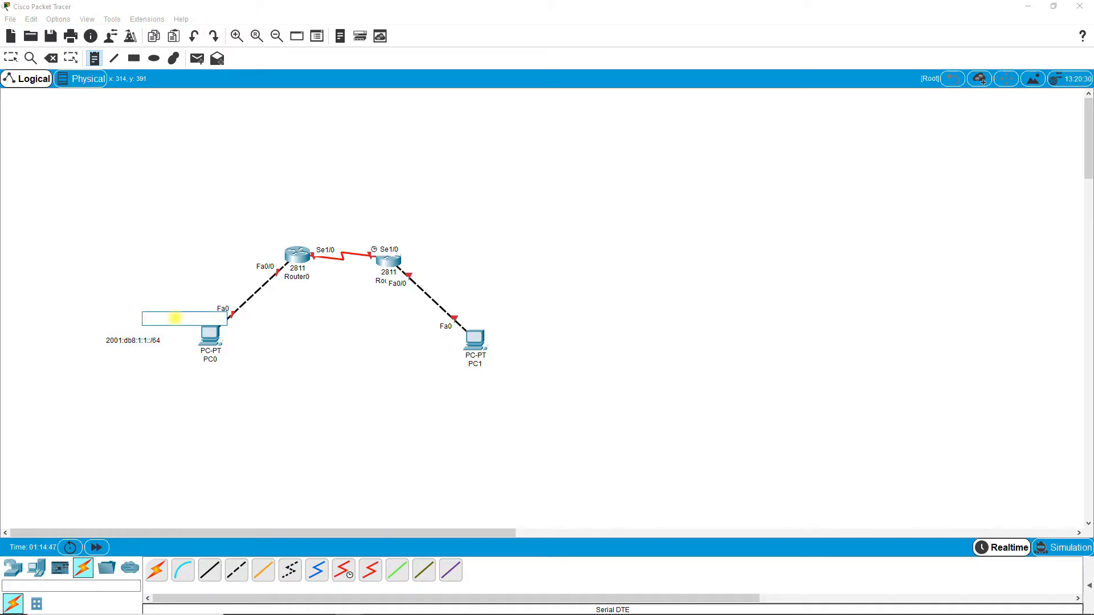
pyautogui.click(152, 339)
# - Add a note reading "2001:db8:1:a001::/64" and position it above the serial link between the routers
pyautogui.click(185, 285)
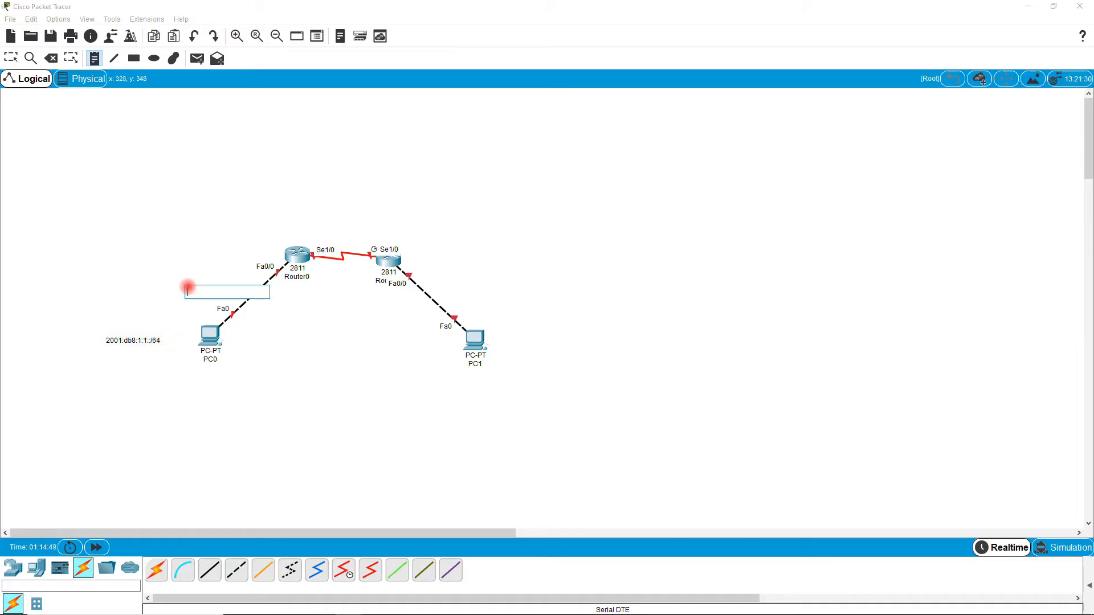
pyautogui.write('2001:db8:1:a001::/64')
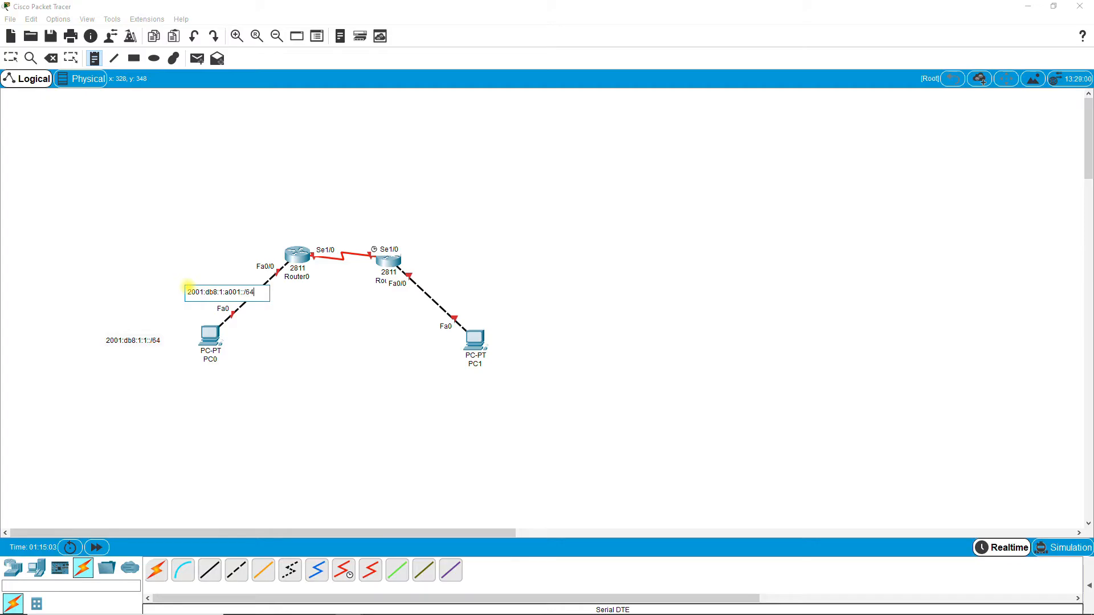
pyautogui.click(11, 57)
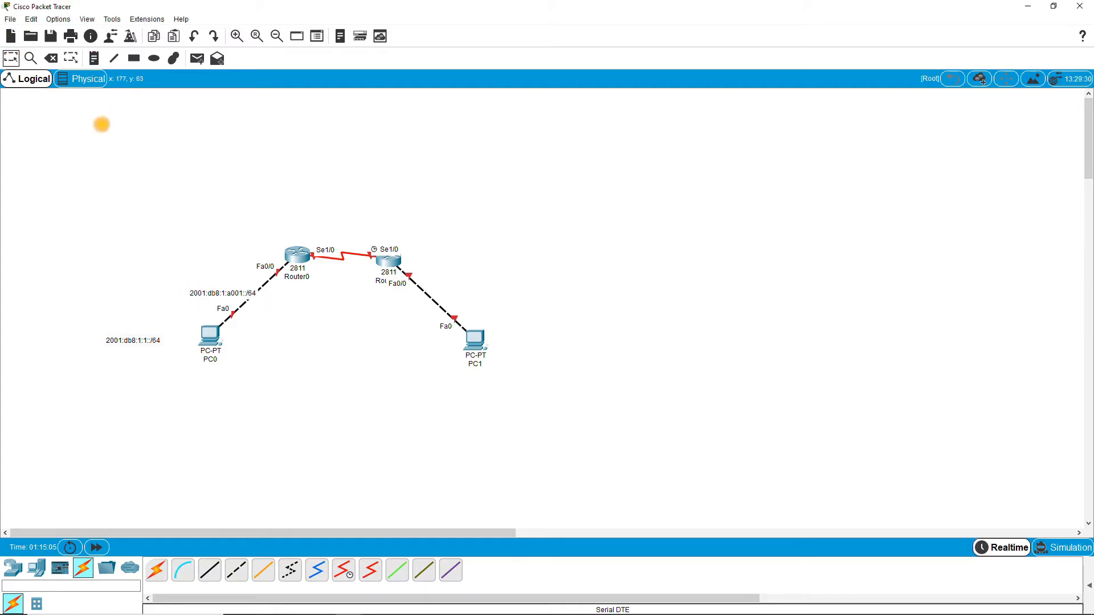
pyautogui.moveTo(222, 289); pyautogui.dragTo(344, 228)
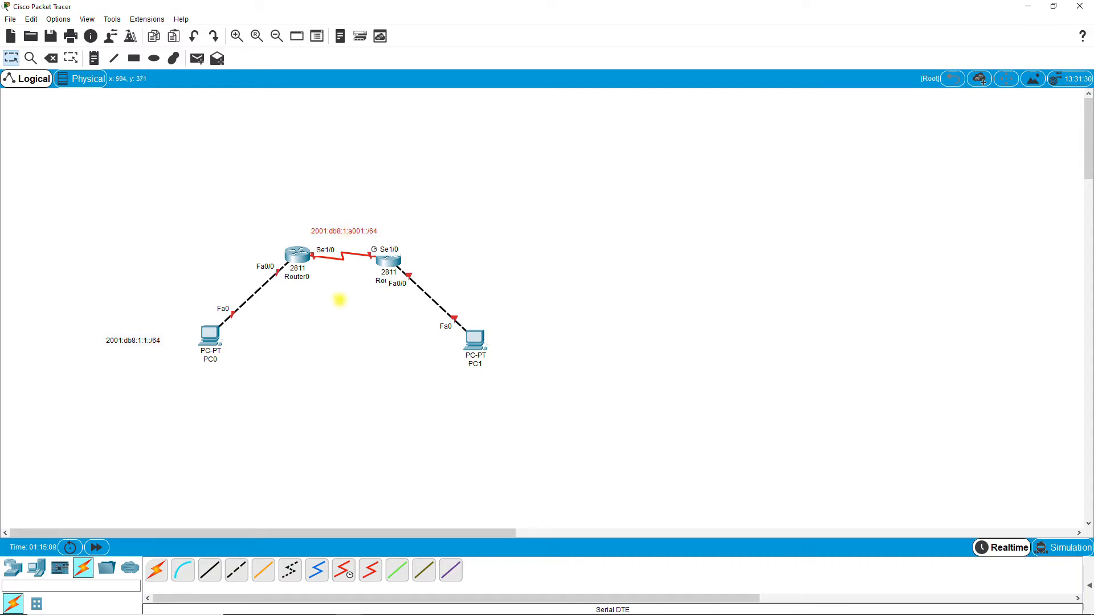
# - Move the 2001:db8:1:1::/64 note closer to PC0 and copy its text
pyautogui.moveTo(127, 345)
pyautogui.mouseDown()
pyautogui.moveTo(166, 318)
pyautogui.moveTo(164, 331)
pyautogui.moveTo(126, 328)
pyautogui.mouseUp()
pyautogui.hotkey('ctrl', 'c')
pyautogui.doubleClick(163, 330)
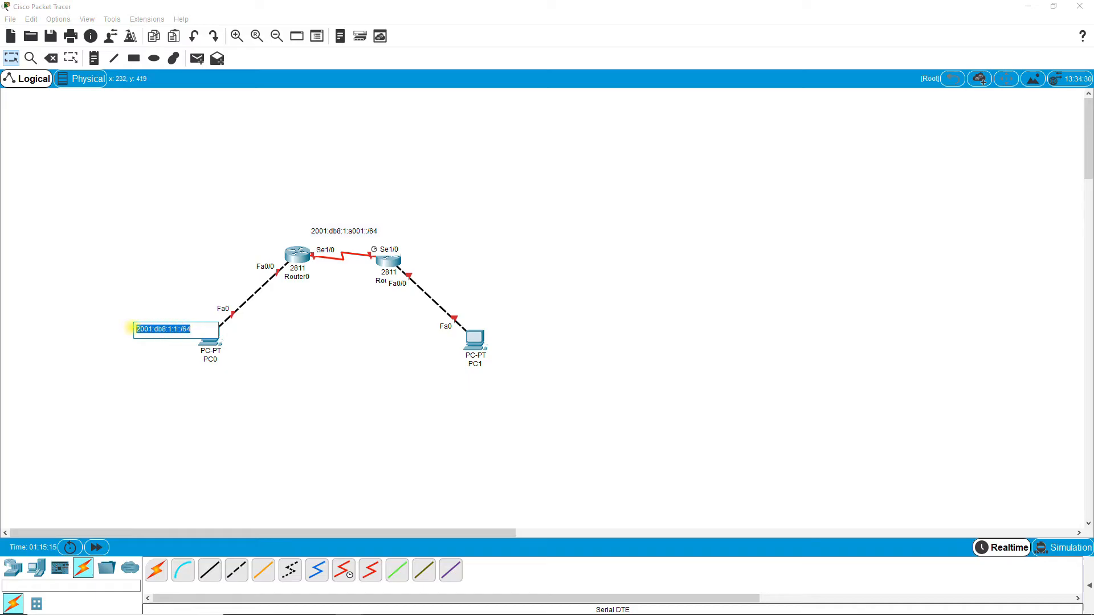
pyautogui.click(152, 350)
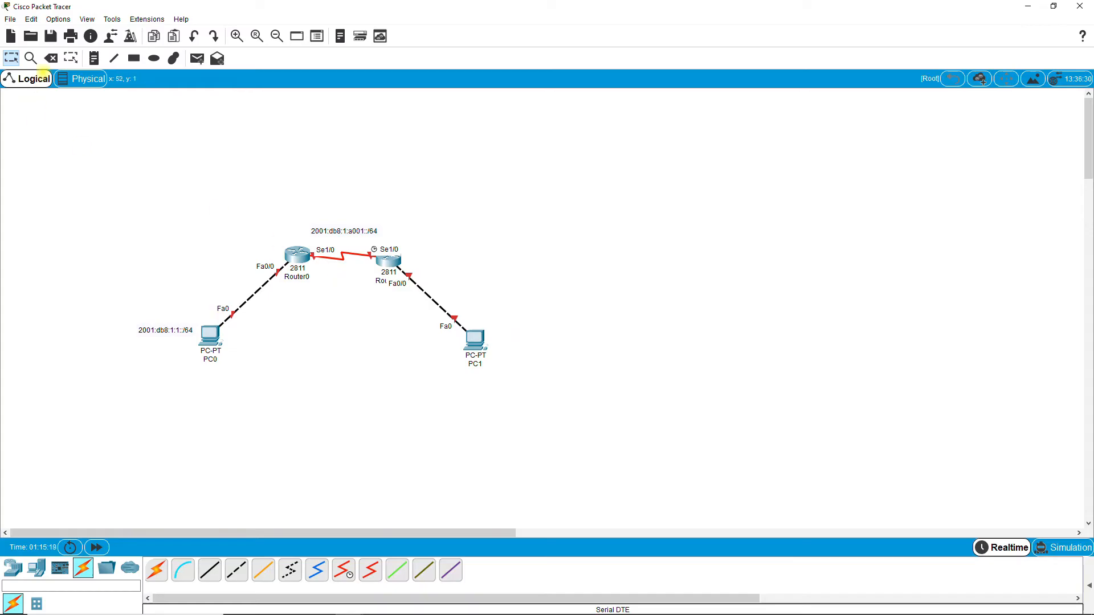
# - Add a note reading "2001:db8:1:2::/64" beside PC1 to label its LAN
pyautogui.click(101, 59)
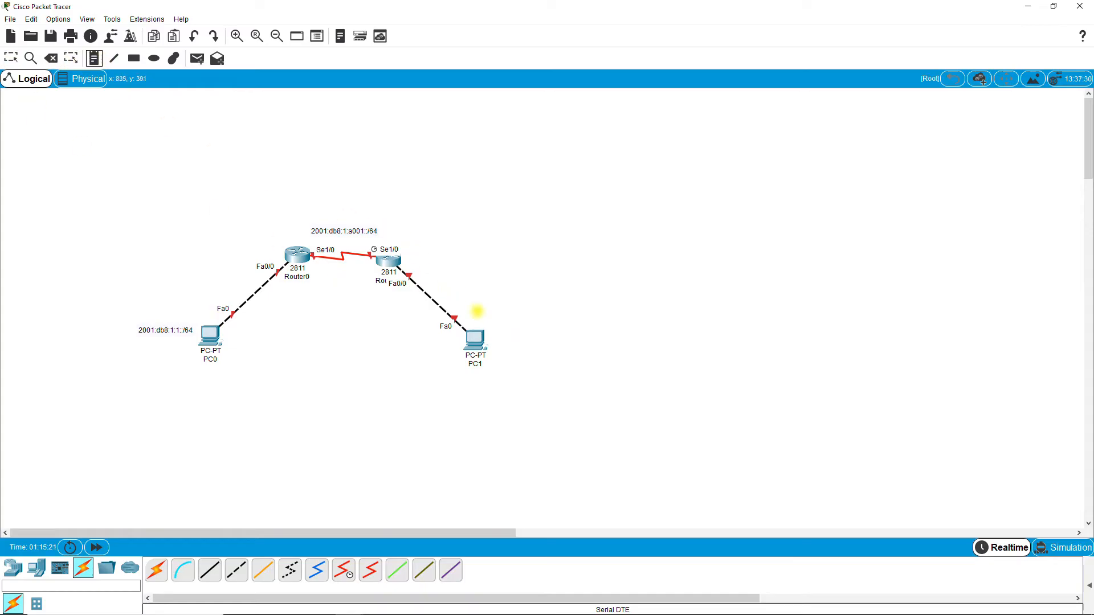
pyautogui.click(491, 329)
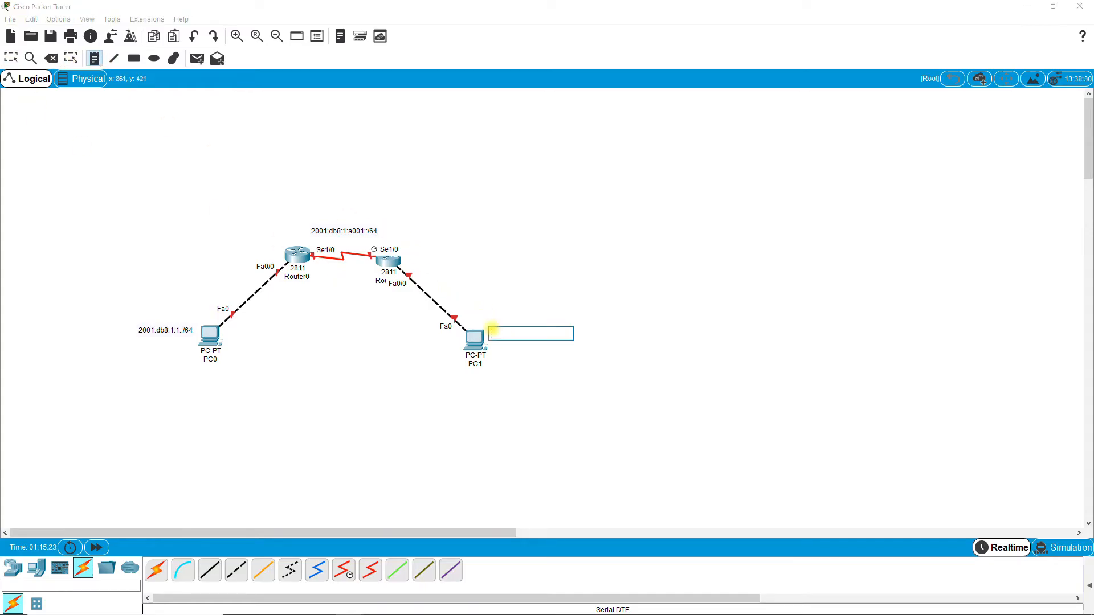
pyautogui.hotkey('ctrl', 'v')
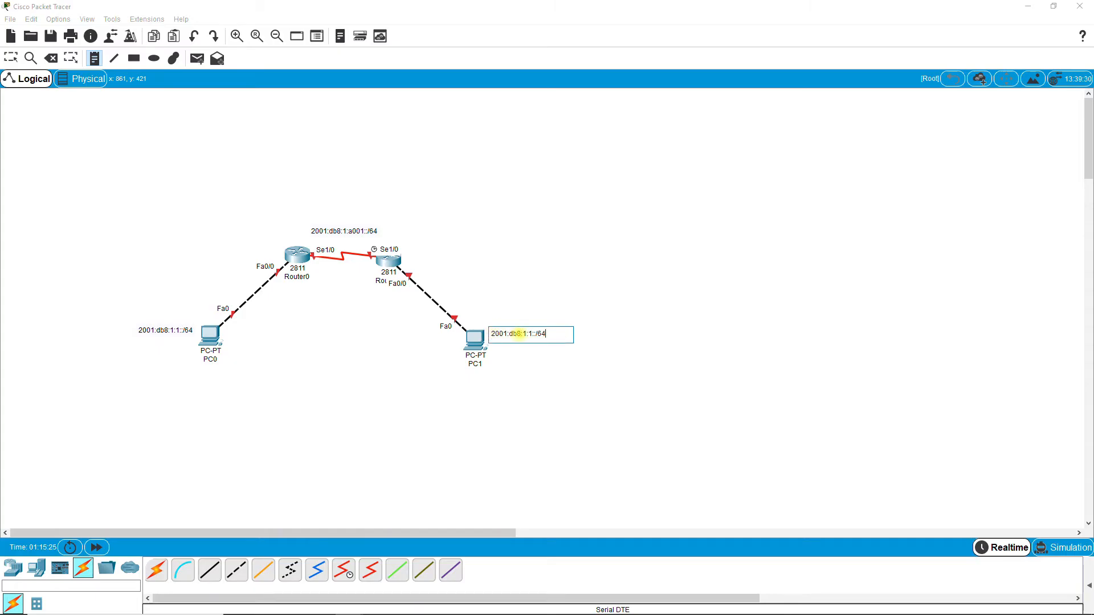
pyautogui.doubleClick(529, 334)
pyautogui.click(10, 57)
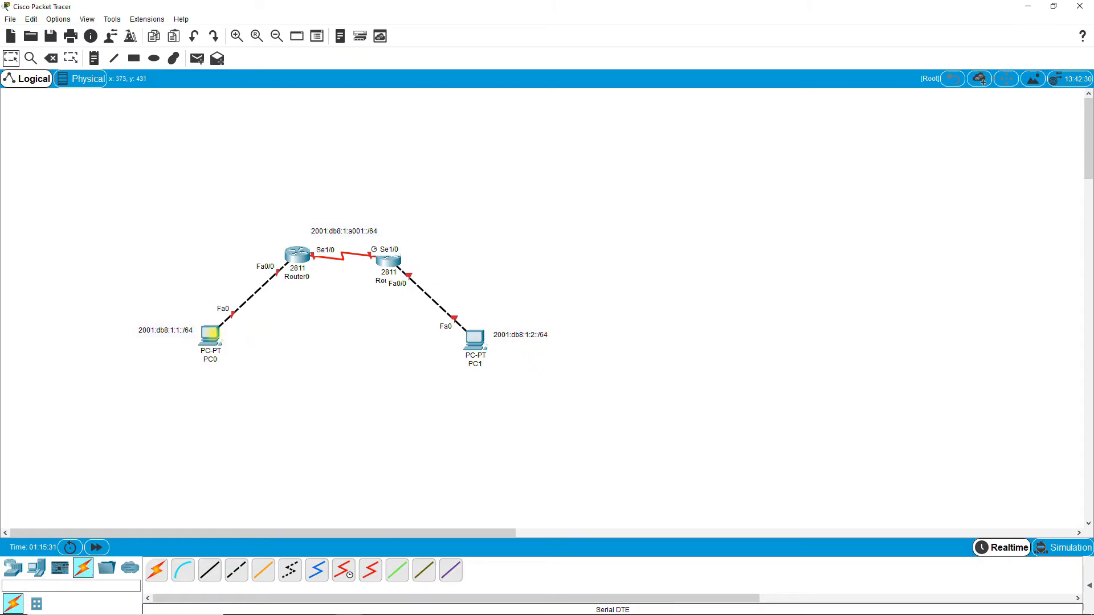
# - Set PC0's static IPv6 address to 2001:db8:1:1::2 with prefix length 64 in its IP configuration
pyautogui.click(210, 335)
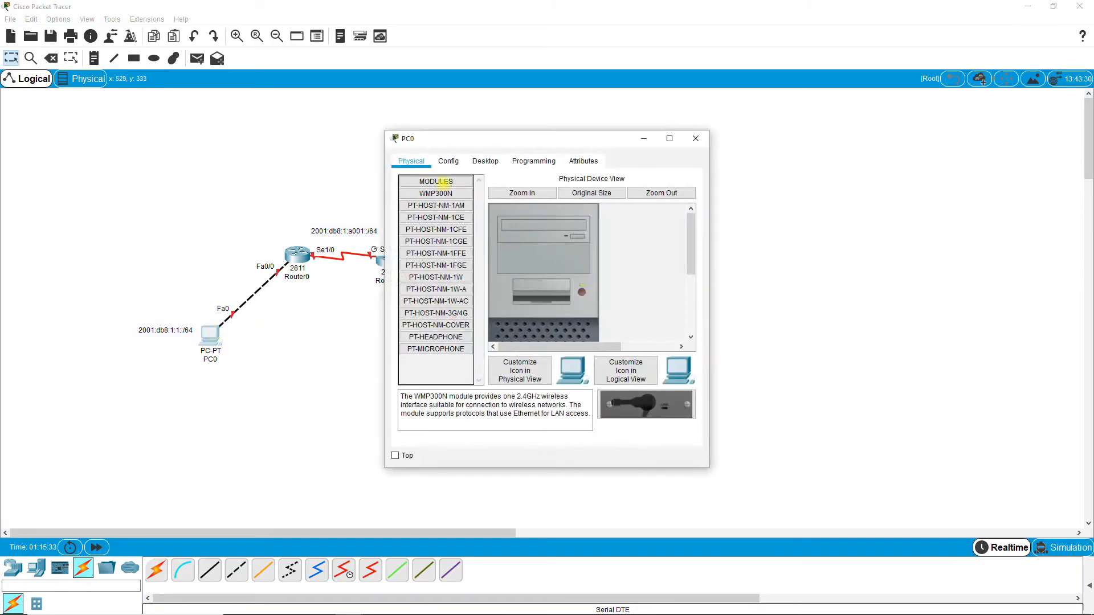
pyautogui.click(485, 161)
pyautogui.click(432, 194)
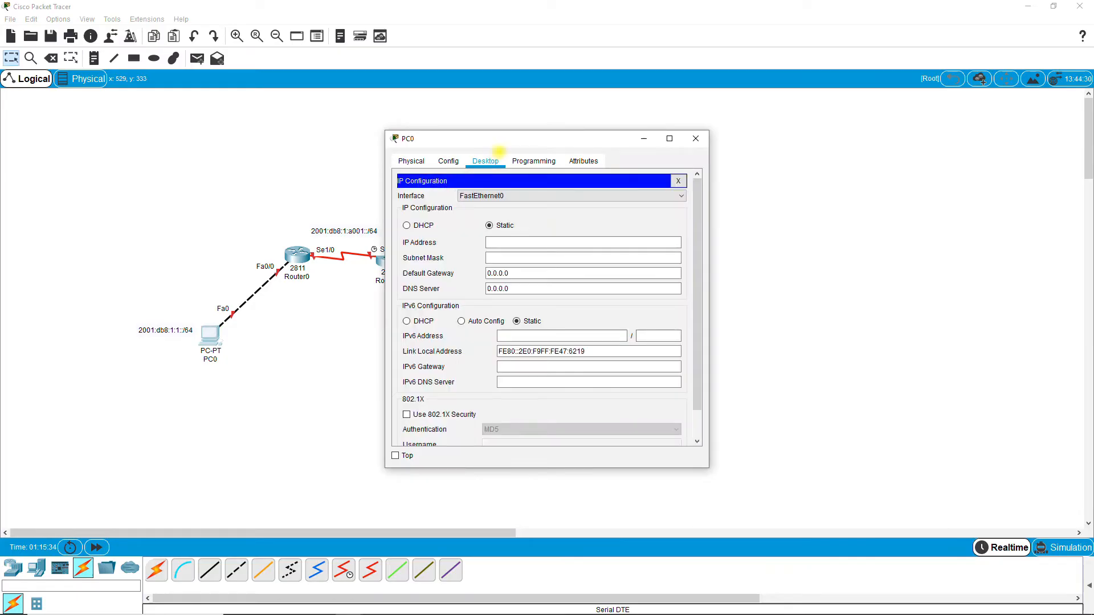
pyautogui.moveTo(506, 140); pyautogui.dragTo(722, 120)
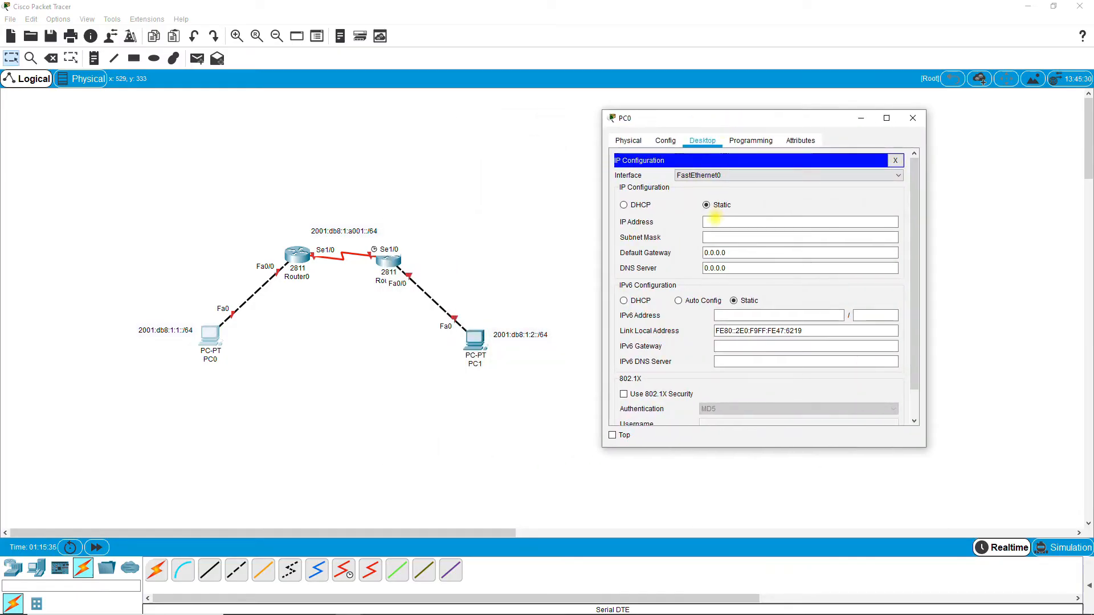
pyautogui.click(733, 314)
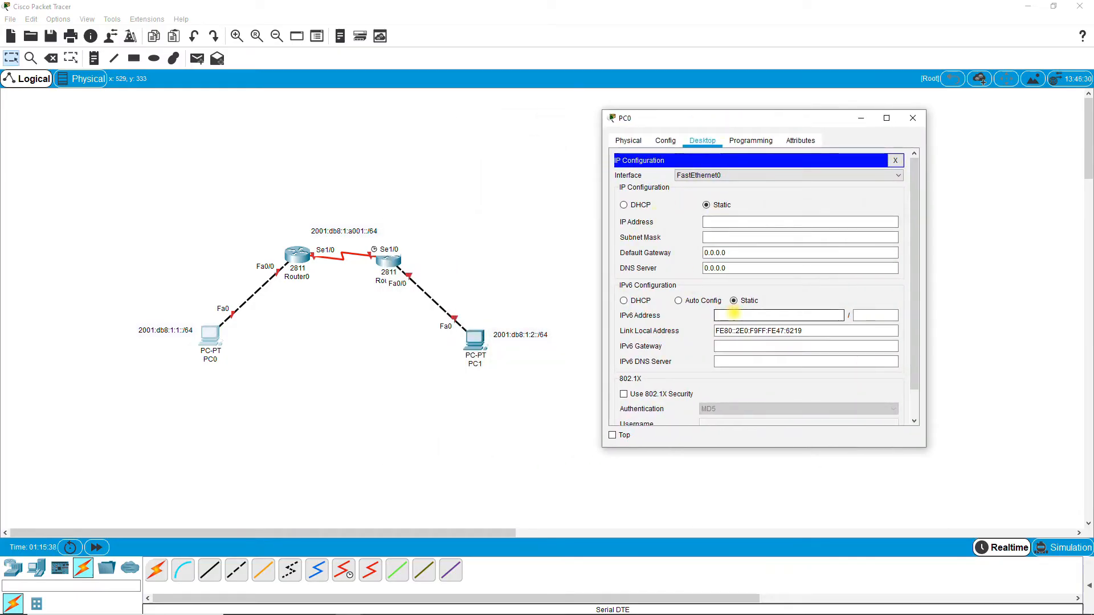
pyautogui.write('2001:db8:1:1::/64')
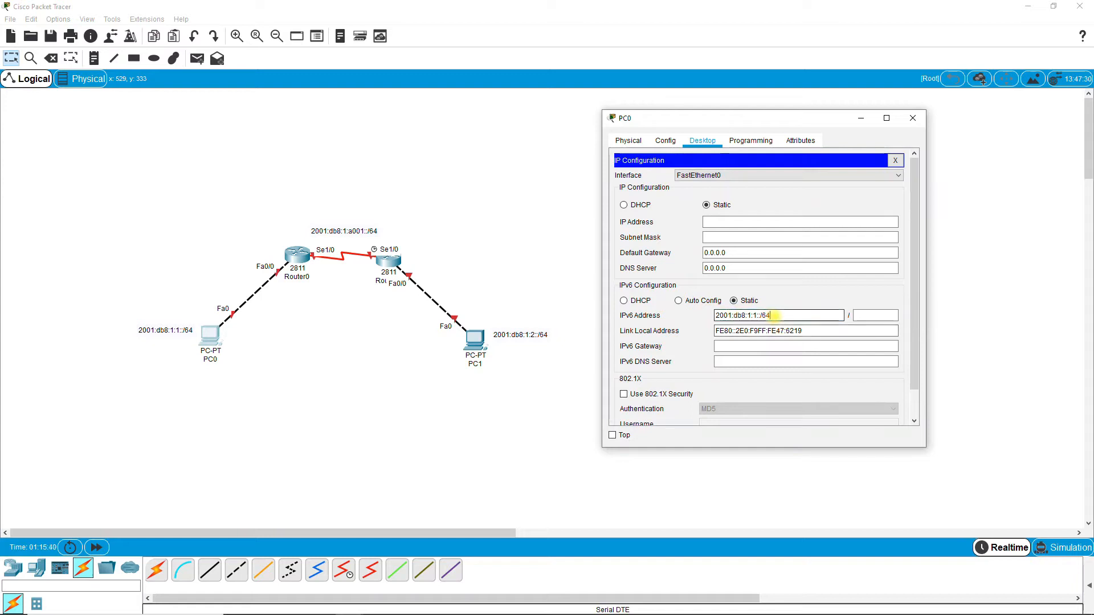
pyautogui.moveTo(773, 315); pyautogui.dragTo(762, 315)
pyautogui.moveTo(766, 315); pyautogui.dragTo(707, 315)
pyautogui.hotkey('ctrl', 'c')
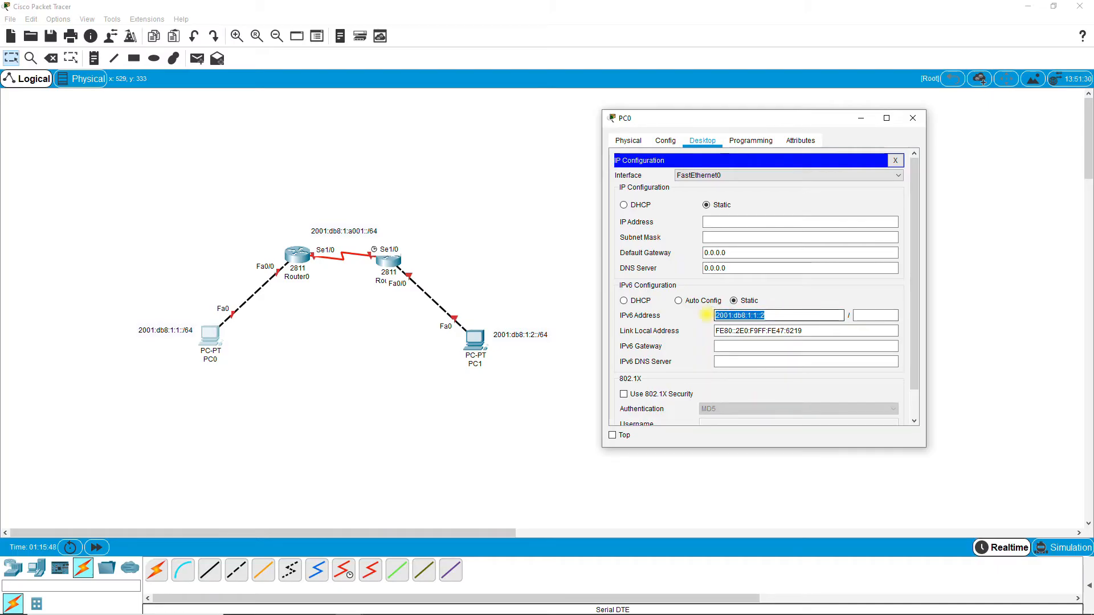
pyautogui.click(867, 315)
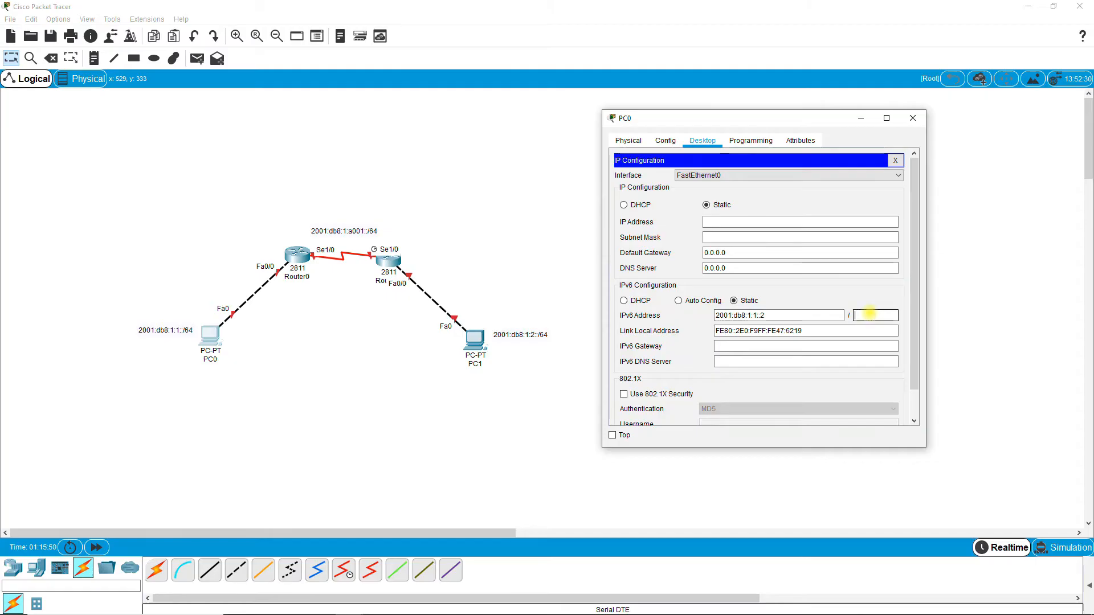
pyautogui.write('64')
# - Set PC0's IPv6 gateway to 2001:db8:1:1::1 and close its configuration window
pyautogui.click(791, 346)
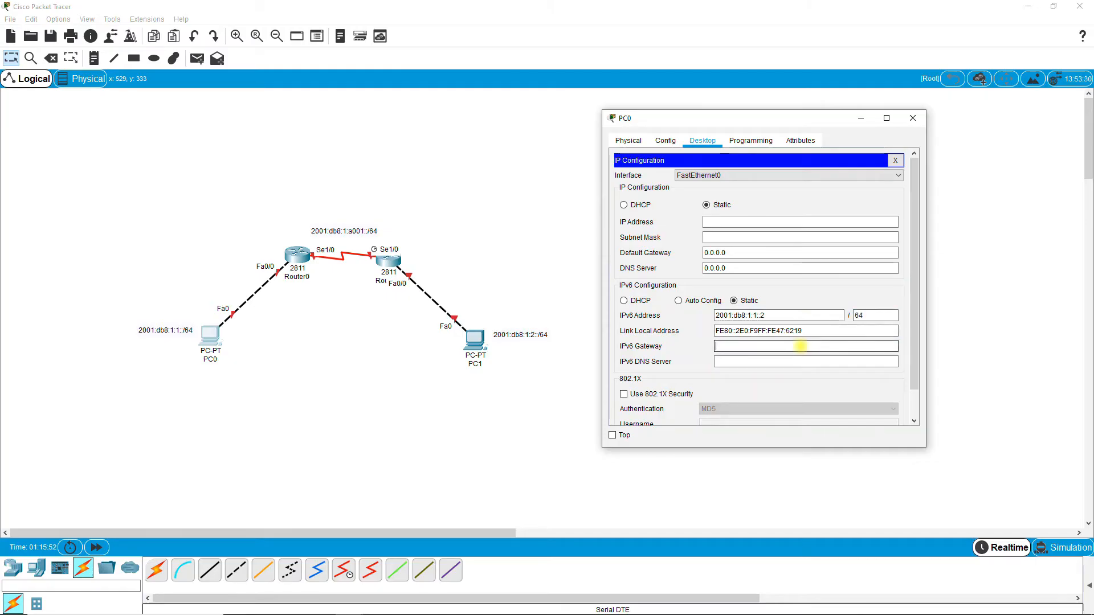
pyautogui.hotkey('ctrl', 'v')
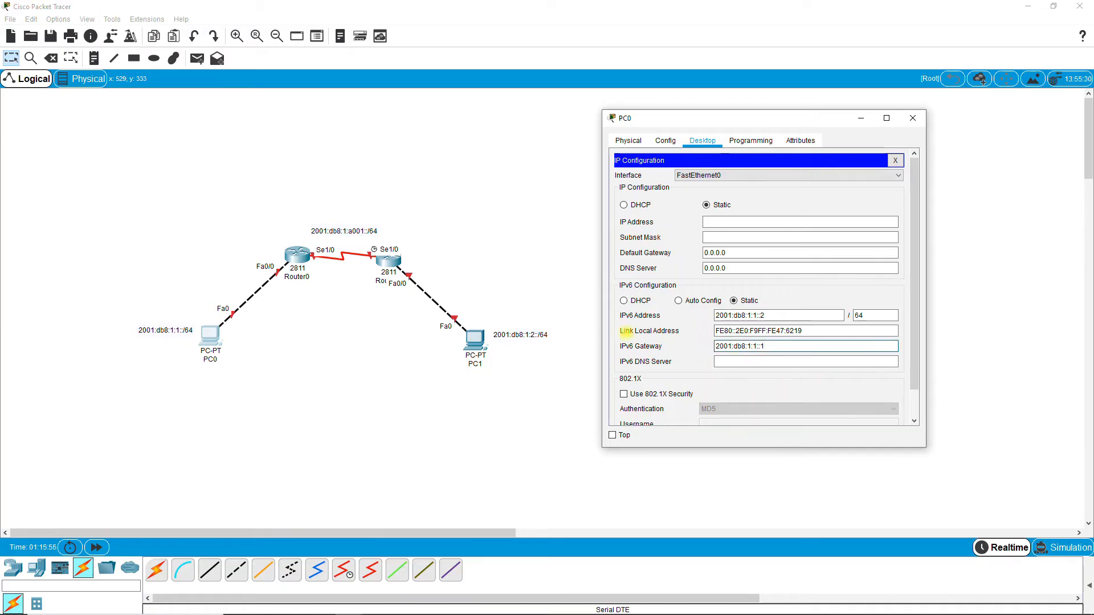
pyautogui.click(582, 292)
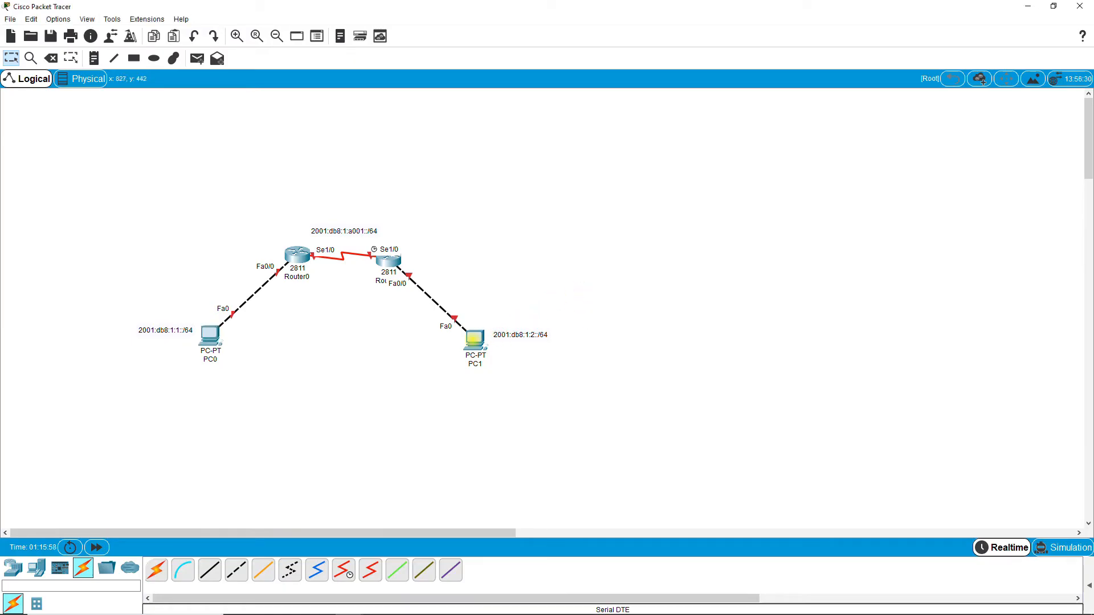
# - Set PC1's static IPv6 address to 2001:db8:1:2::2 with prefix length 64 in its IP configuration
pyautogui.click(474, 340)
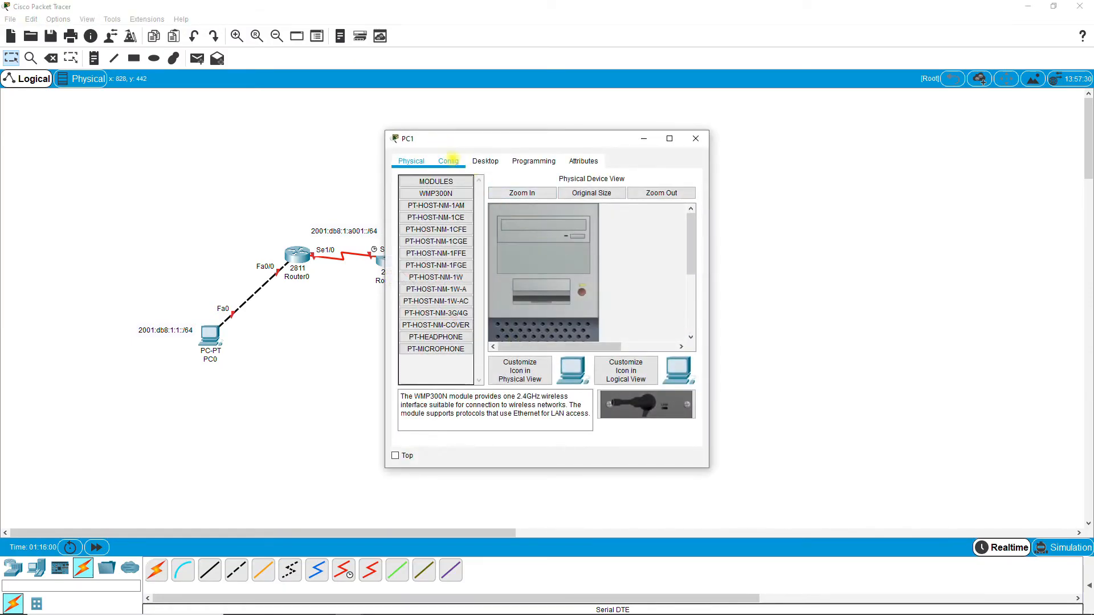
pyautogui.click(485, 161)
pyautogui.click(449, 182)
pyautogui.click(583, 335)
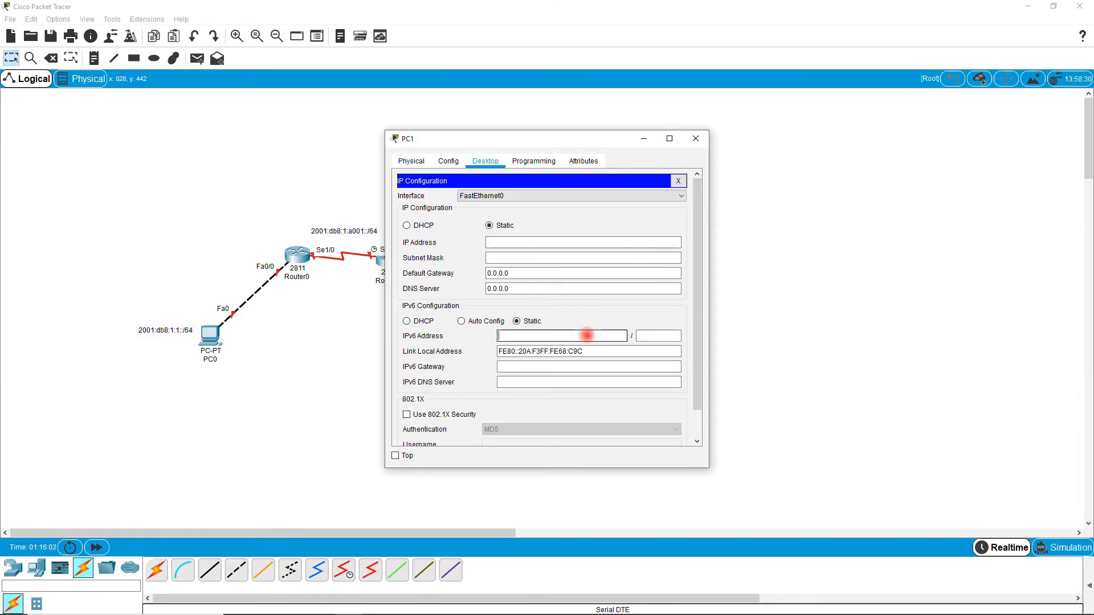
pyautogui.write('2001:db8:1:1::2')
pyautogui.moveTo(567, 336); pyautogui.dragTo(478, 334)
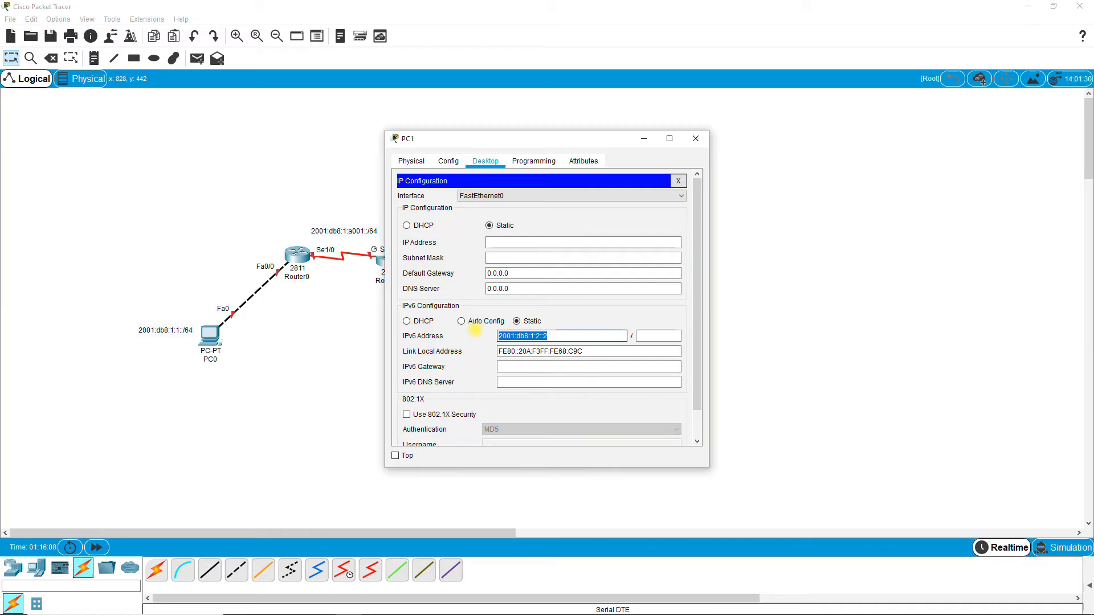
pyautogui.click(642, 337)
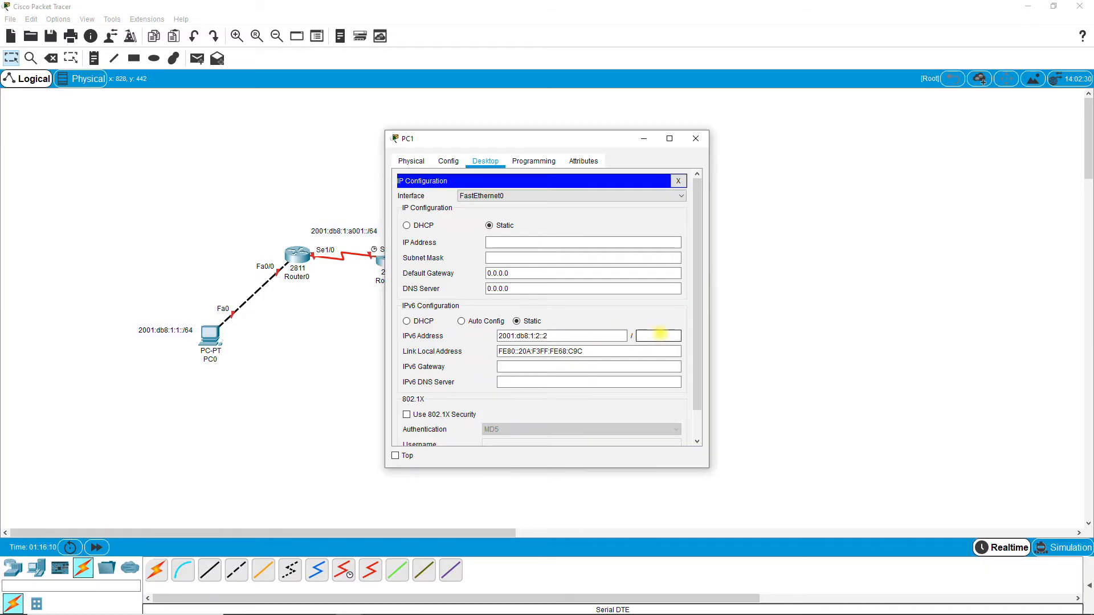
pyautogui.write('64')
# - Set PC1's IPv6 gateway to 2001:db8:1:2::1 and close its configuration window
pyautogui.click(628, 367)
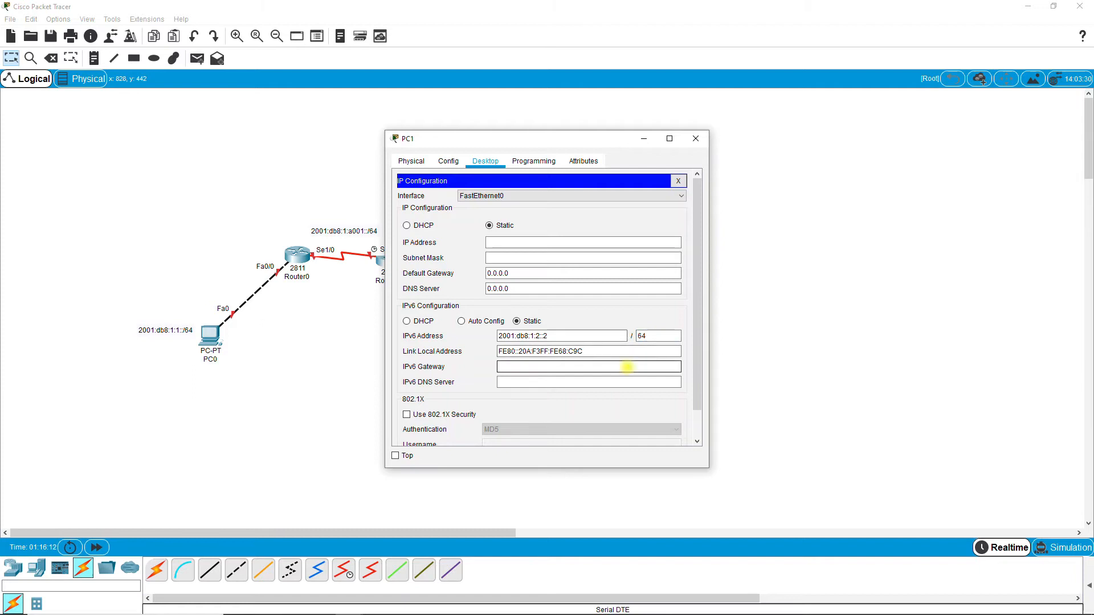
pyautogui.write('2001:db8:1:2::1')
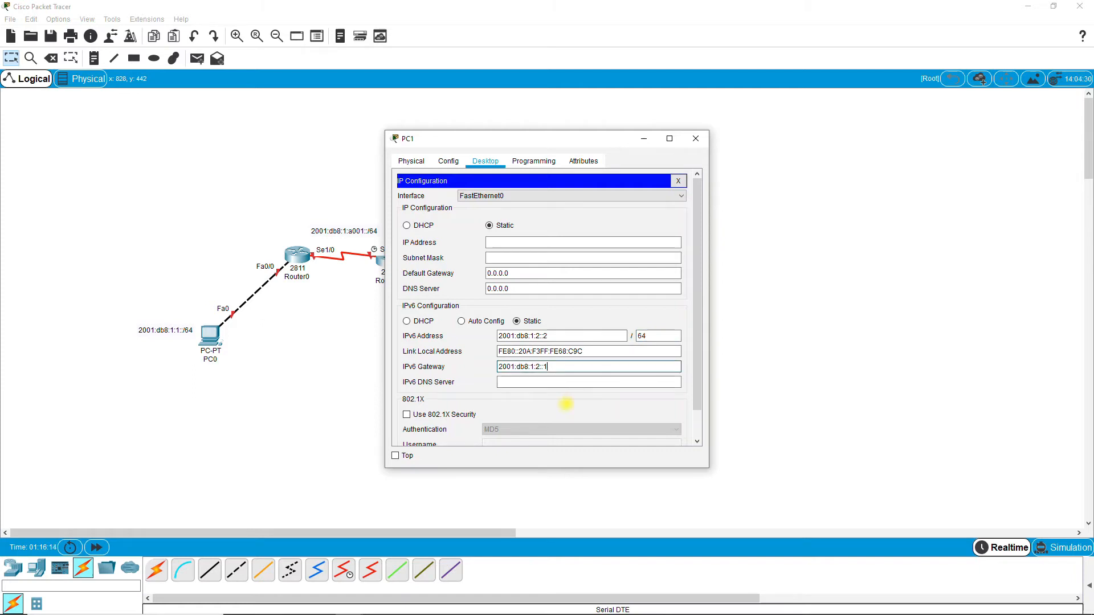
pyautogui.click(566, 397)
pyautogui.click(696, 138)
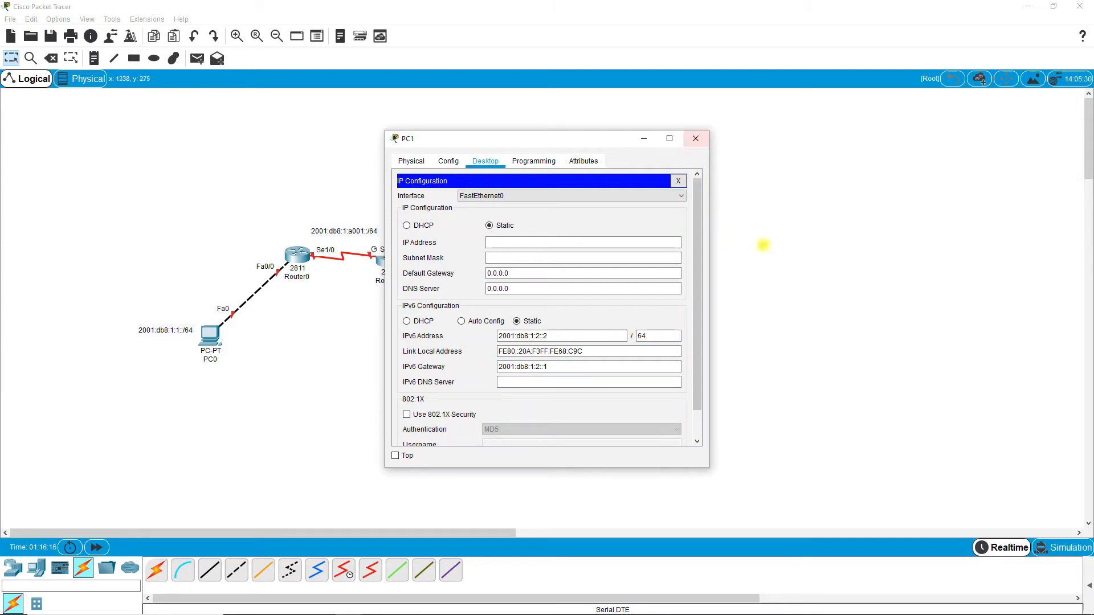
# - Open Router0's command line beside the topology and answer no to the initial configuration dialog
pyautogui.click(297, 254)
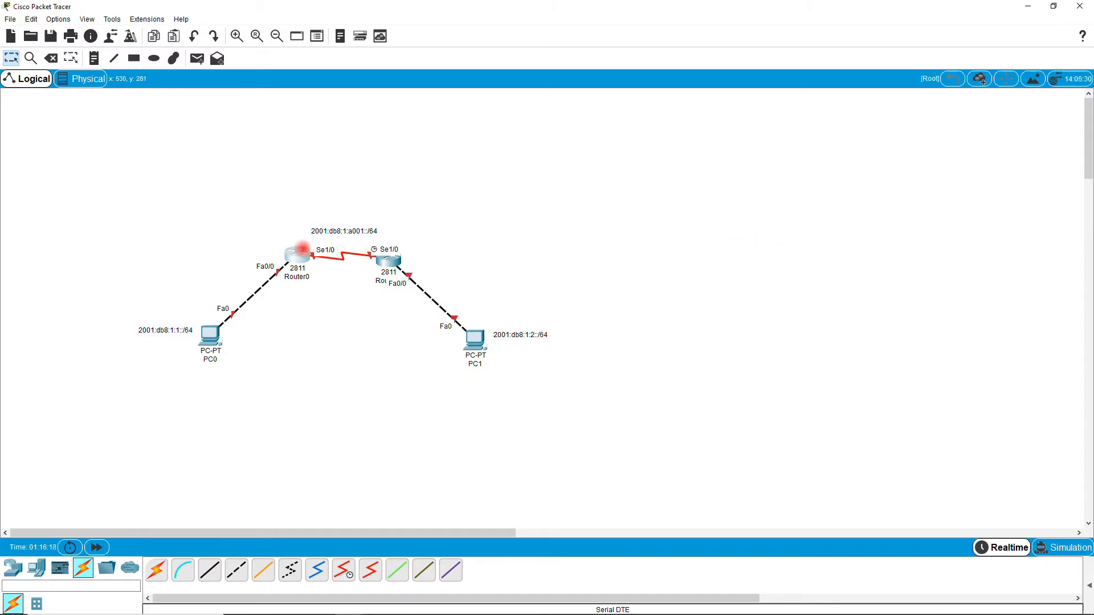
pyautogui.moveTo(557, 142); pyautogui.dragTo(733, 103)
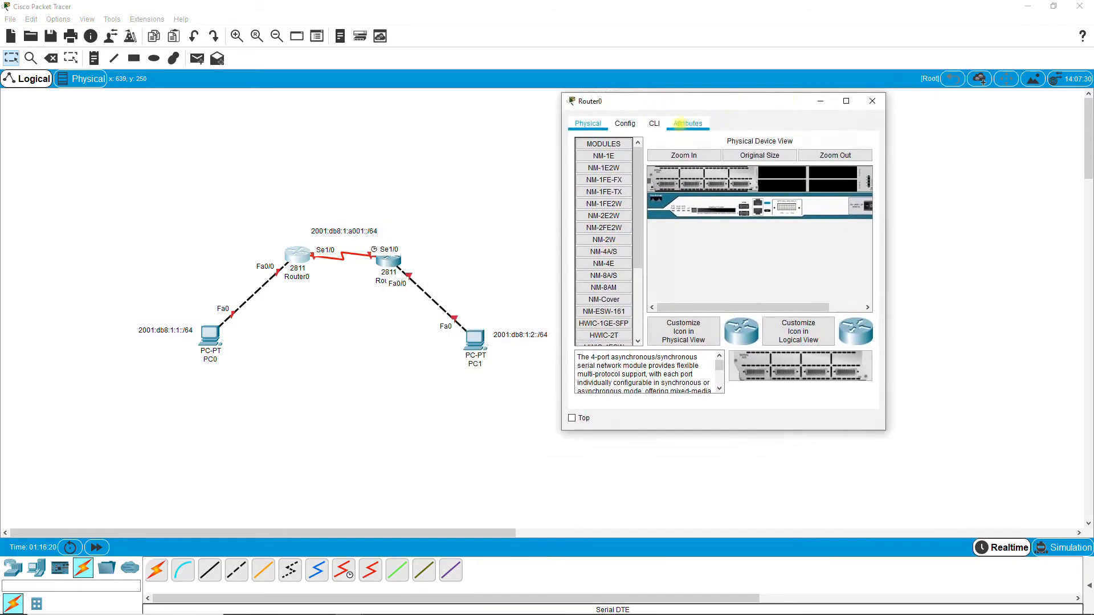
pyautogui.click(654, 124)
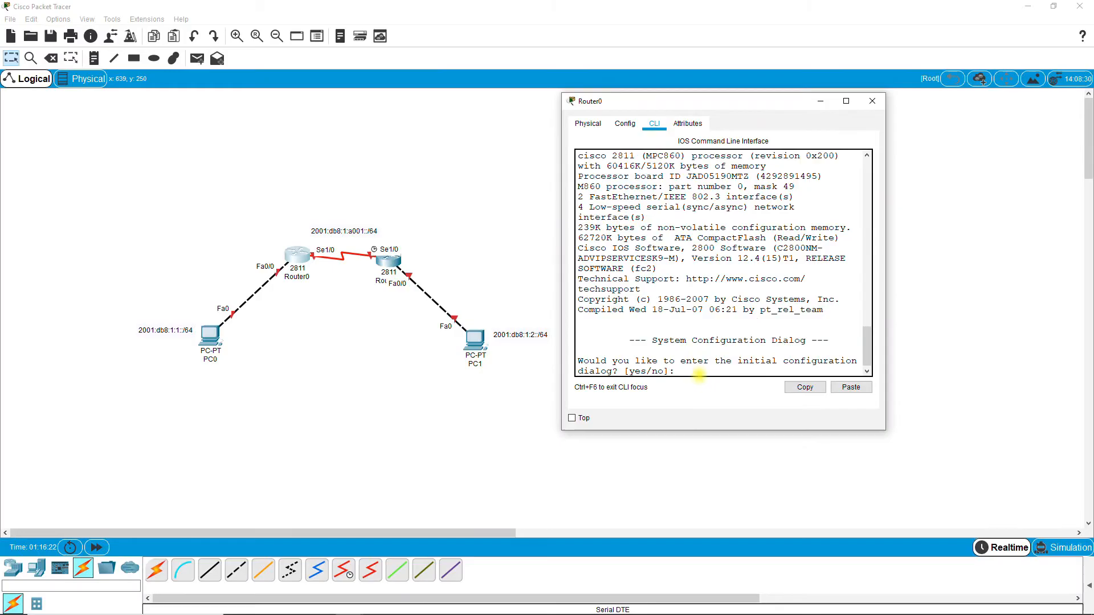
pyautogui.click(701, 371)
pyautogui.write('no')
pyautogui.press('Return')
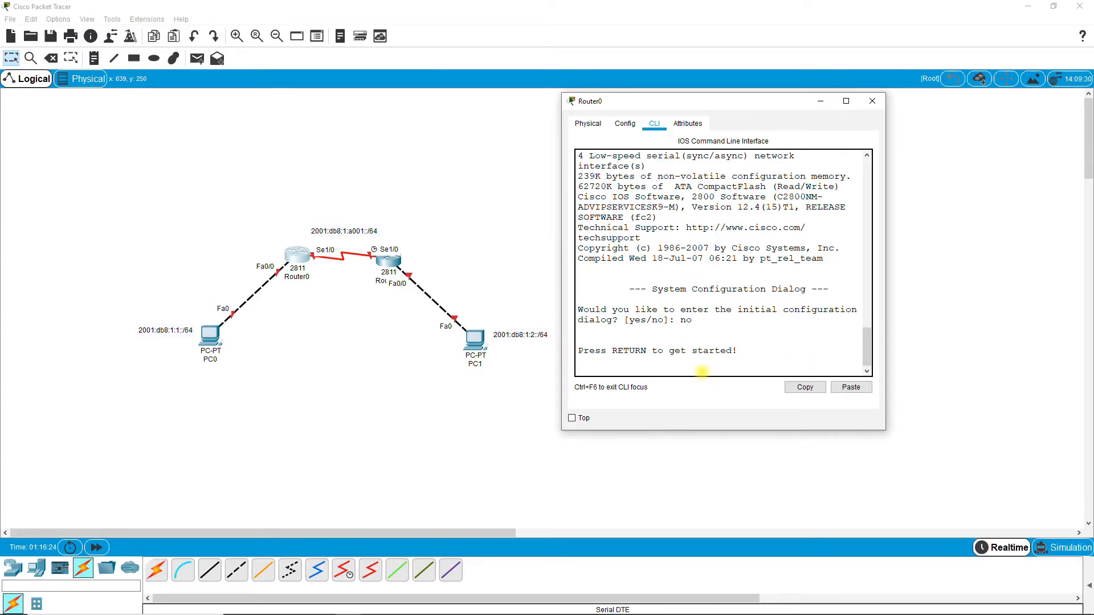
# - Enter privileged mode and global configuration mode on Router0 with "en" and "conf t"
pyautogui.press('Return')
pyautogui.write('en')
pyautogui.press('Return')
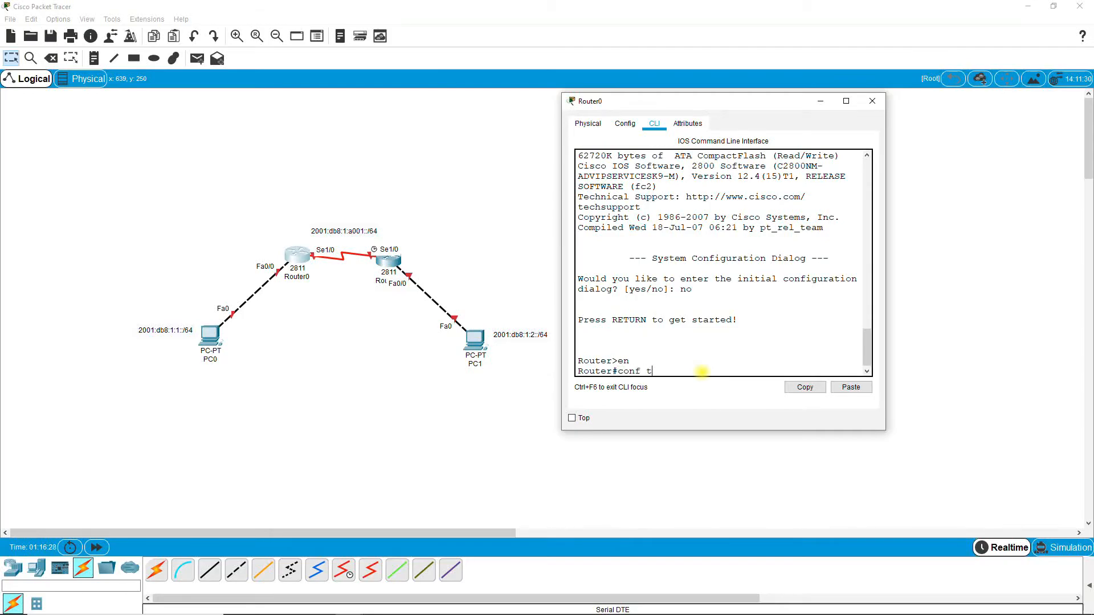
pyautogui.press('Return')
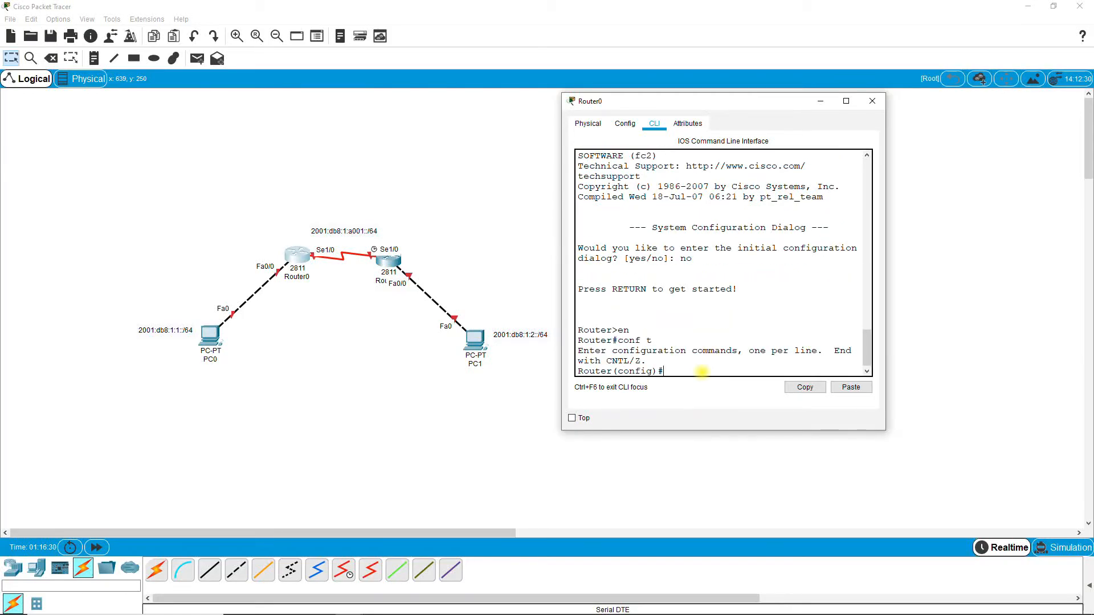
# - Enable Router0's FastEthernet0/0 interface with "int f0/0" and "no sh"
pyautogui.write('t f0/0')
pyautogui.press('Return')
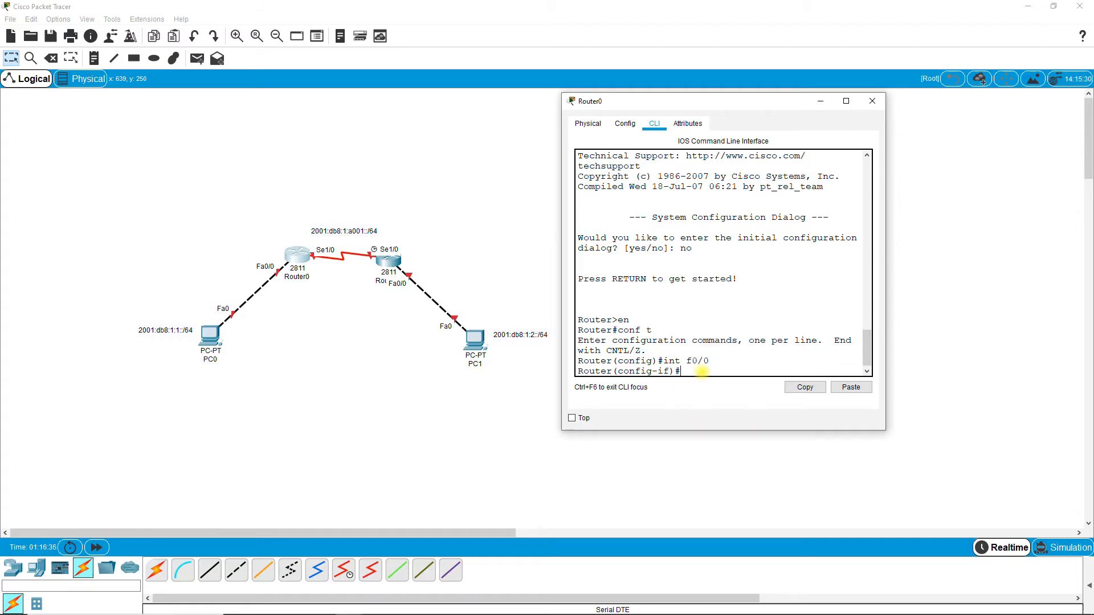
pyautogui.write('no sh')
pyautogui.press('Return')
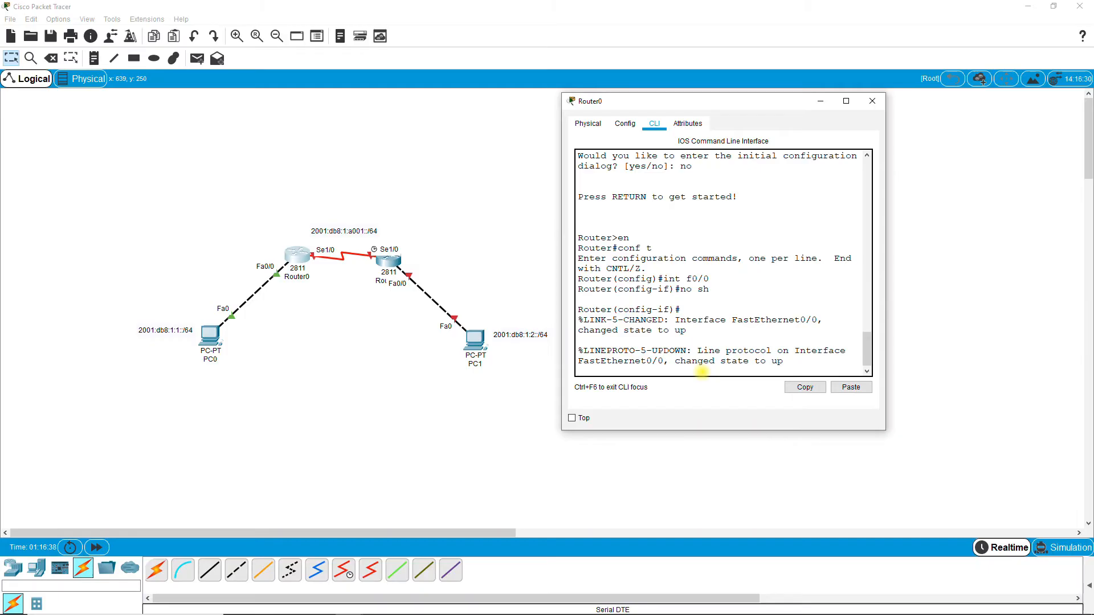
pyautogui.press('Return')
pyautogui.write('ip')
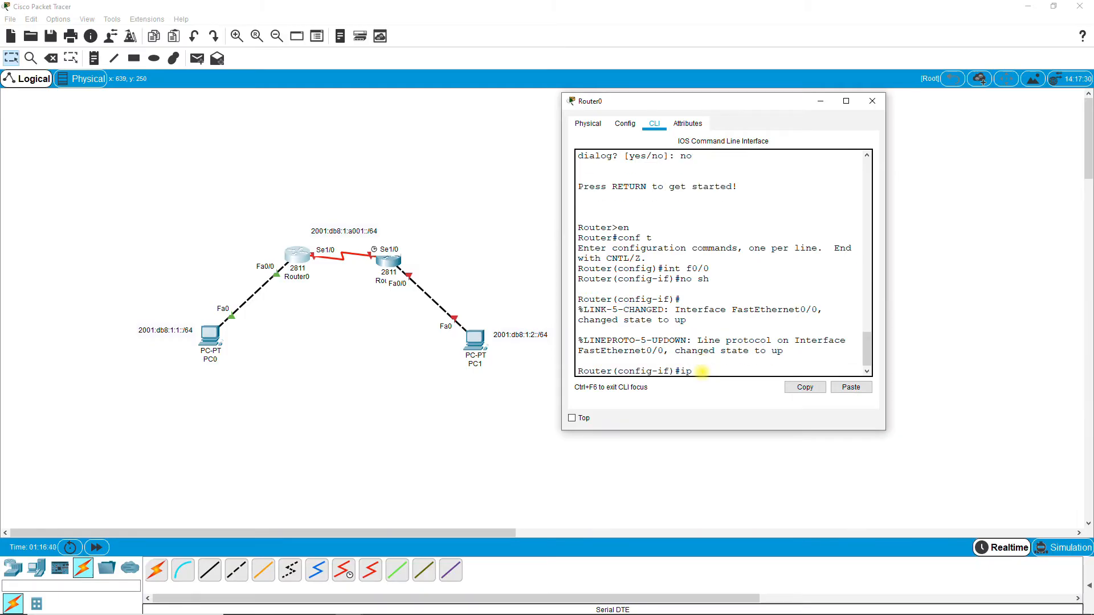
pyautogui.write('v6 add')
pyautogui.press('BackSpace')
pyautogui.press('BackSpace')
pyautogui.press('BackSpace')
pyautogui.press('BackSpace')
pyautogui.press('BackSpace')
pyautogui.press('BackSpace')
pyautogui.press('BackSpace')
pyautogui.press('BackSpace')
# - Enable Router0's Serial1/0 interface with "int s1/0" and "no sh"
pyautogui.write('int s1/0')
pyautogui.press('Return')
pyautogui.write('no sh')
pyautogui.press('Return')
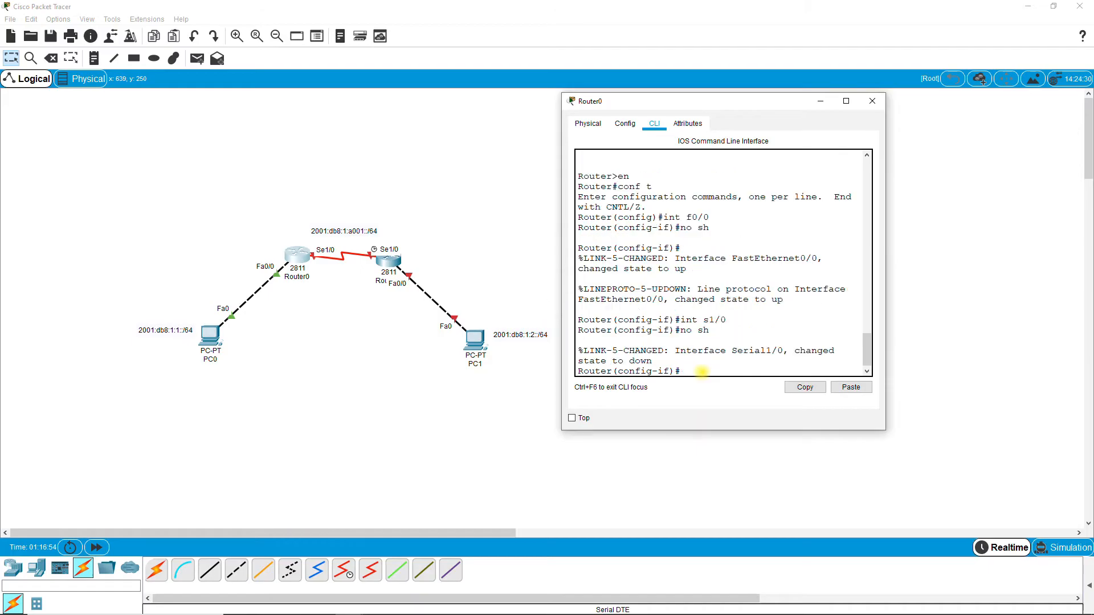
# - Leave interface configuration and enable IPv6 routing on Router0 with "ipv6 unicast-routing"
pyautogui.write('ex')
pyautogui.press('Return')
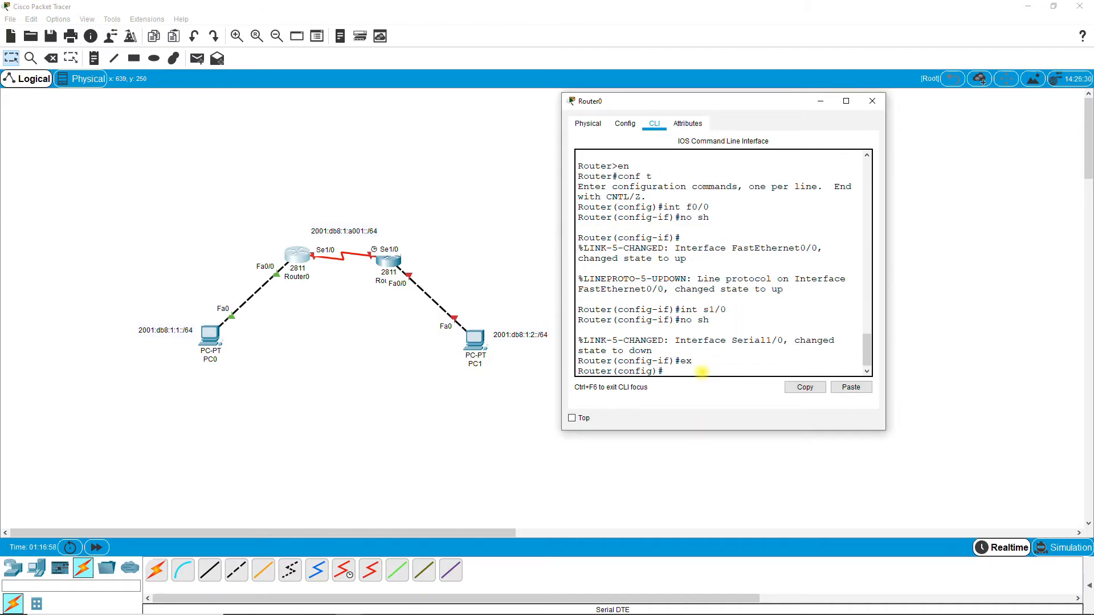
pyautogui.write('ipv6 unicast')
pyautogui.press('Tab')
pyautogui.press('Return')
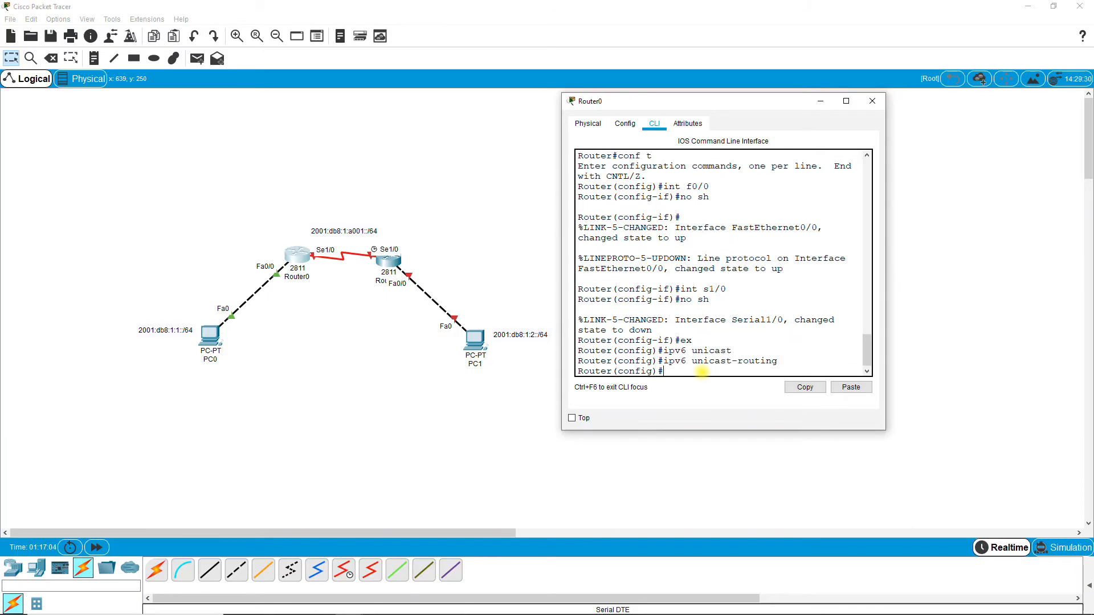
# - Assign the IPv6 address 2001:db8:1:1::1/64 to Router0's FastEthernet0/0 with "int f0/0" and "ipv6 add"
pyautogui.write('int f0/0')
pyautogui.press('Return')
pyautogui.write('ip')
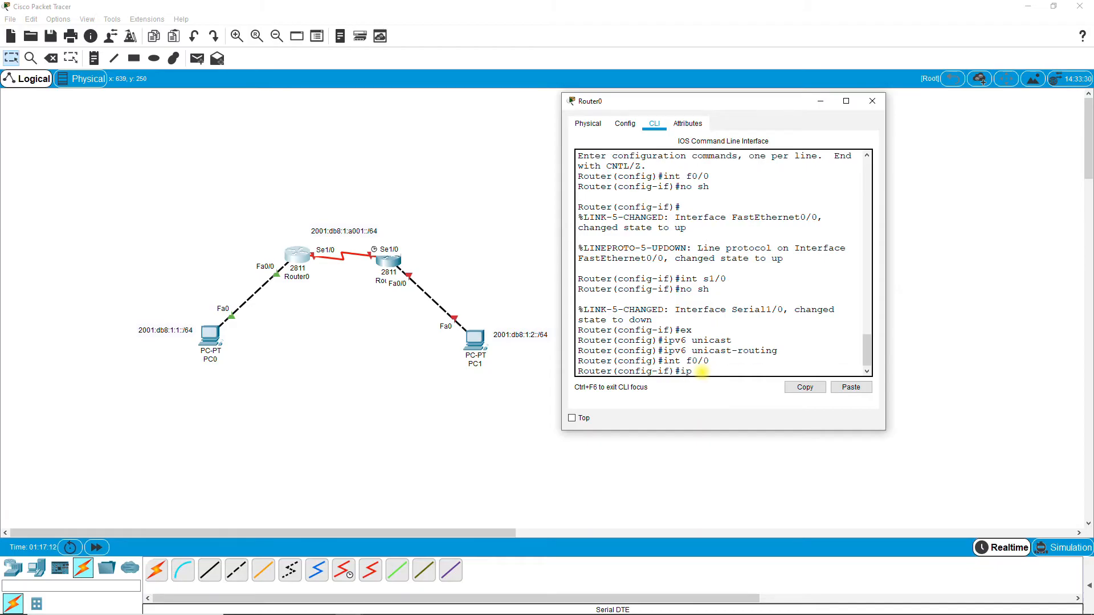
pyautogui.write('v6 add')
pyautogui.click(850, 387)
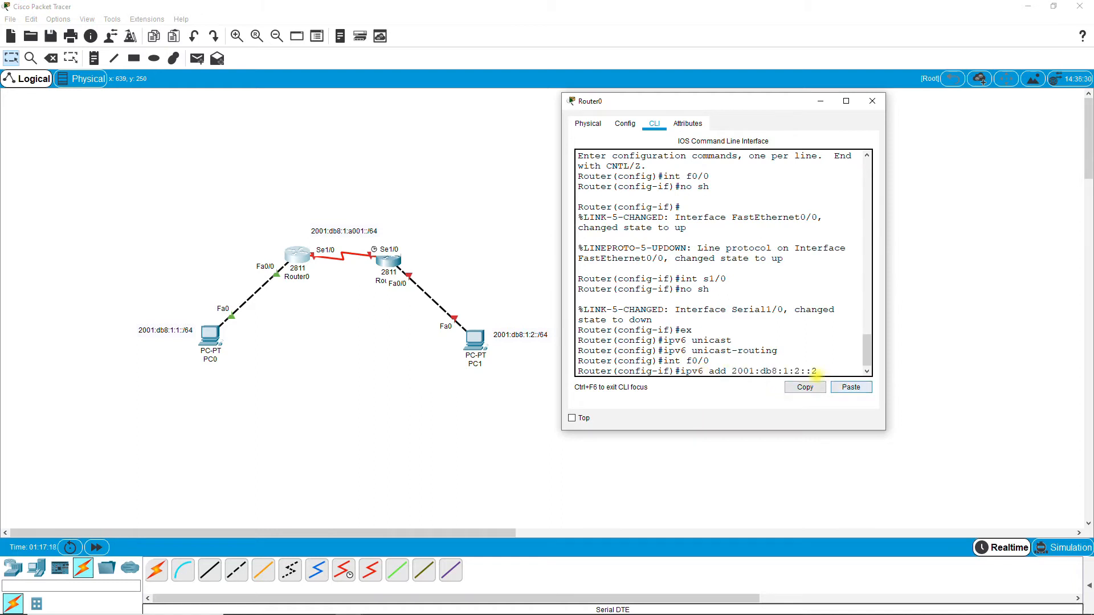
pyautogui.click(805, 372)
pyautogui.press('BackSpace')
pyautogui.write('1')
pyautogui.press('BackSpace')
pyautogui.write('1')
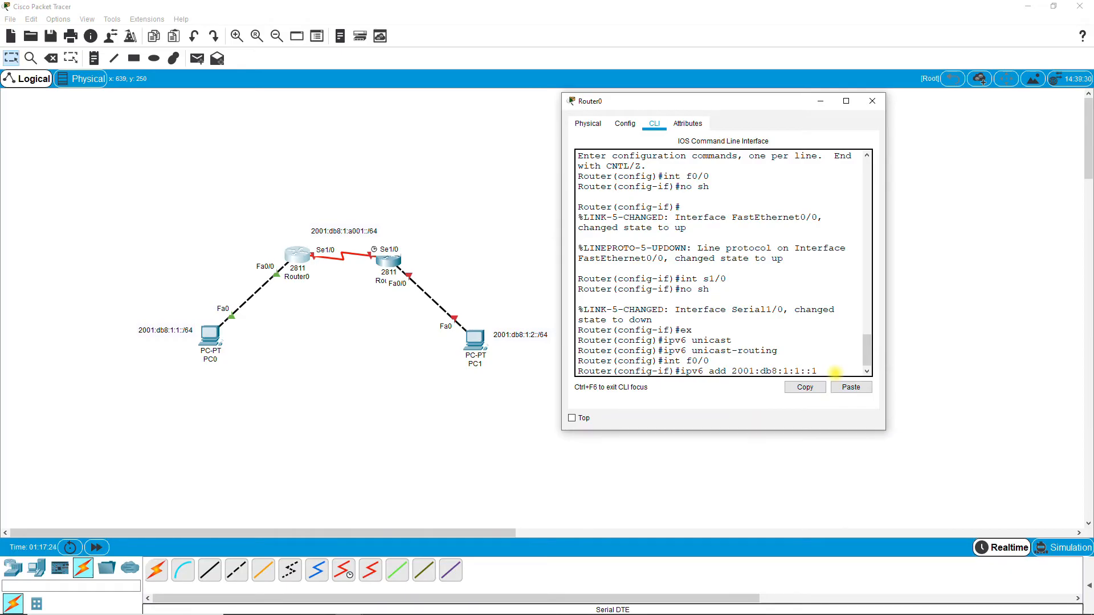
pyautogui.write('/64')
pyautogui.press('Return')
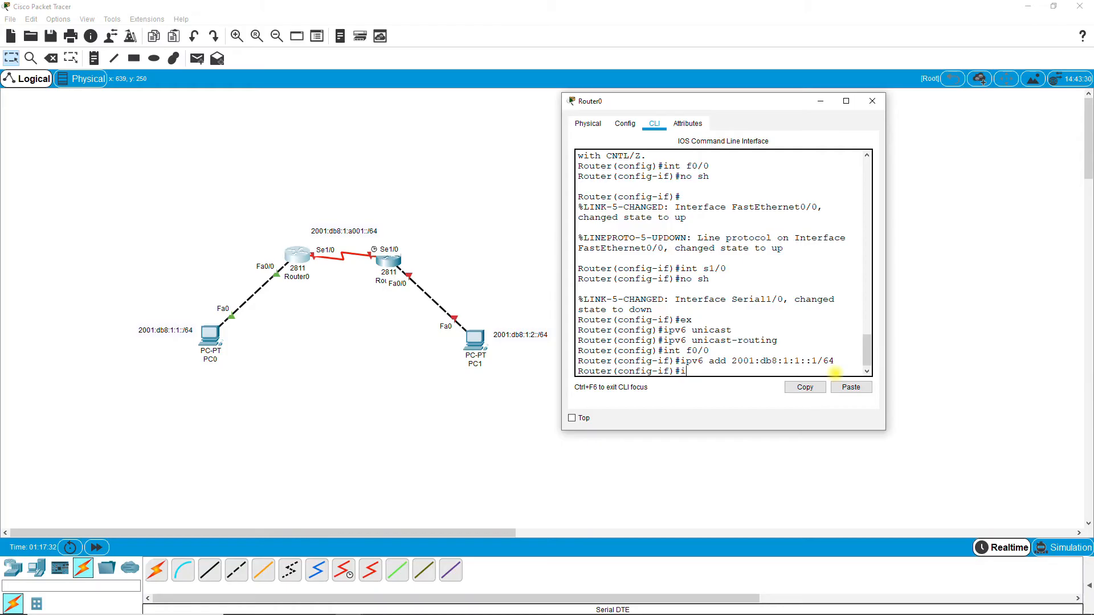
# - Assign the IPv6 address 2001:db8:1:a001::1/64 to Router0's Serial1/0 with "int s1/0" and "ipv6 add"
pyautogui.write('int s1/0')
pyautogui.press('Return')
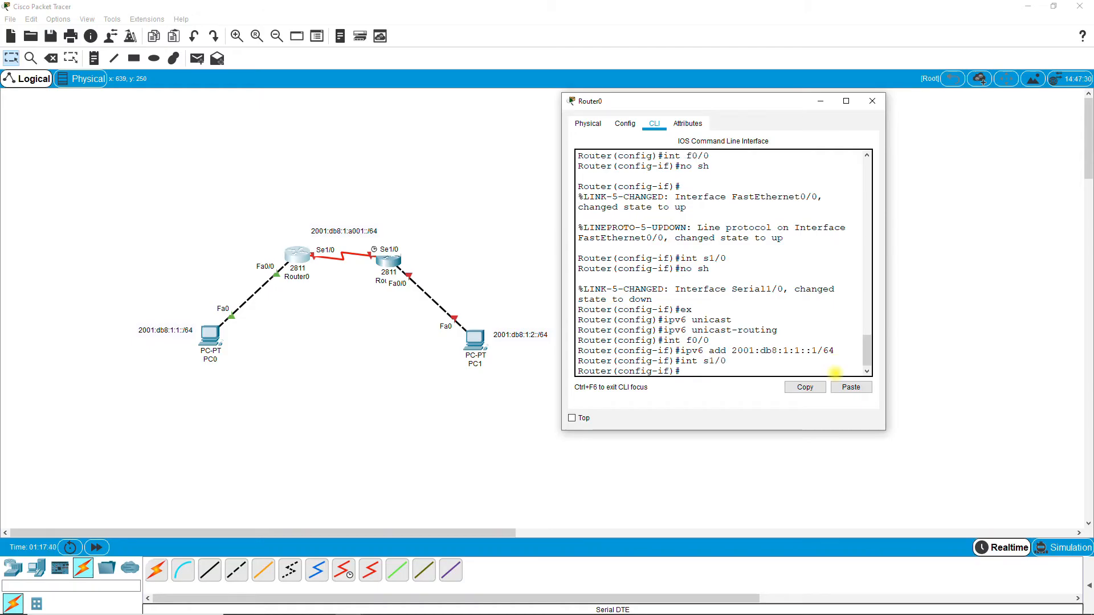
pyautogui.write('ipv')
pyautogui.press('BackSpace')
pyautogui.press('BackSpace')
pyautogui.press('BackSpace')
pyautogui.press('Up')
pyautogui.press('Up')
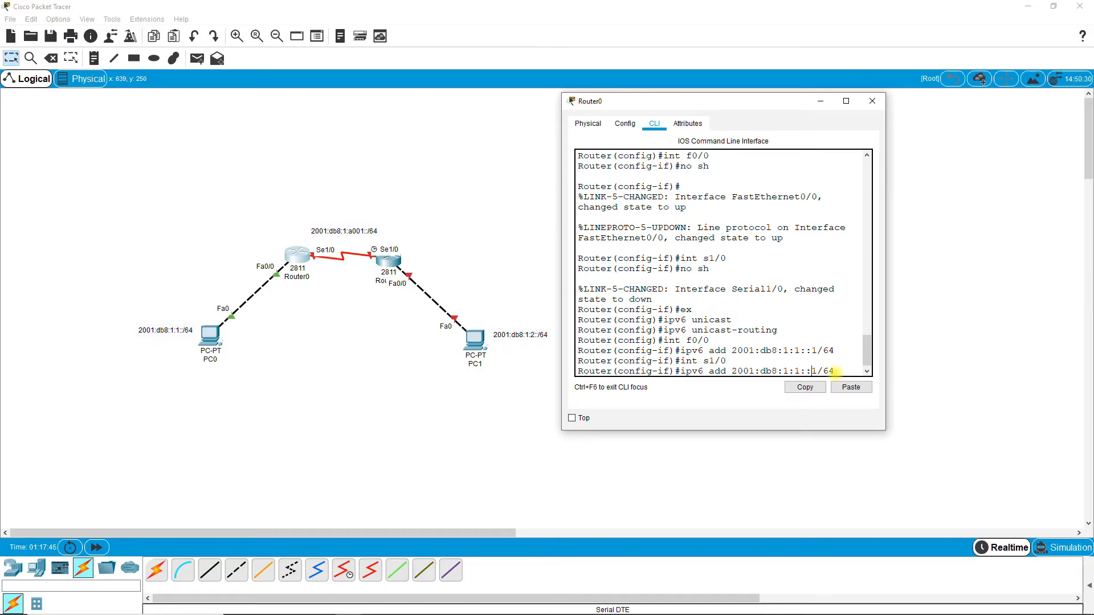
pyautogui.write('a00')
pyautogui.press('Right')
pyautogui.press('Return')
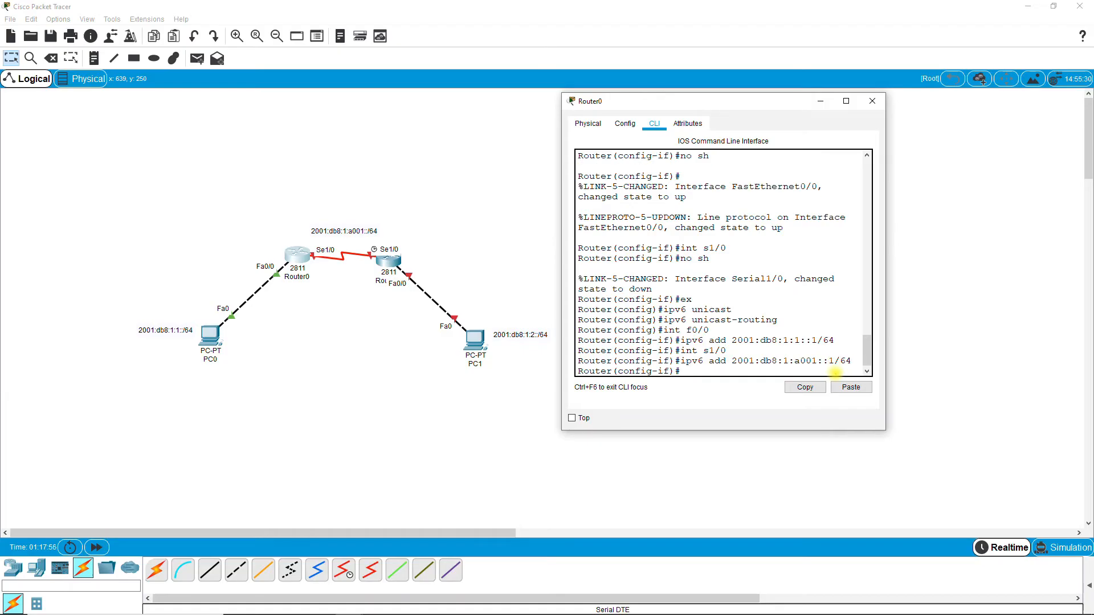
# - Leave interface configuration on Router0 with "ex" and save its configuration with "do wr"
pyautogui.write('ex')
pyautogui.press('Return')
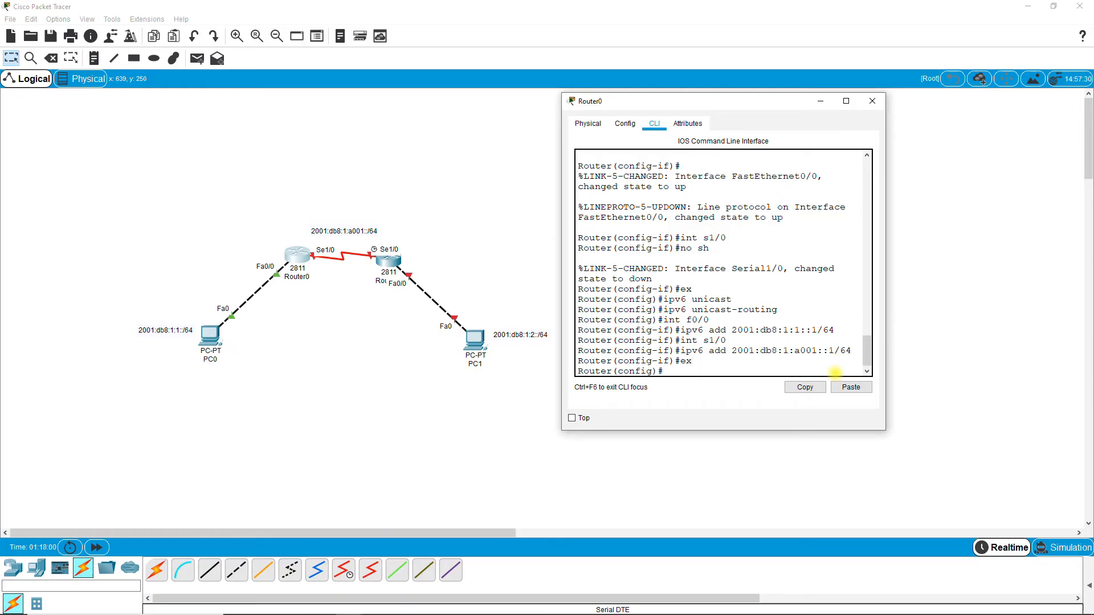
pyautogui.write('do wr')
pyautogui.press('Return')
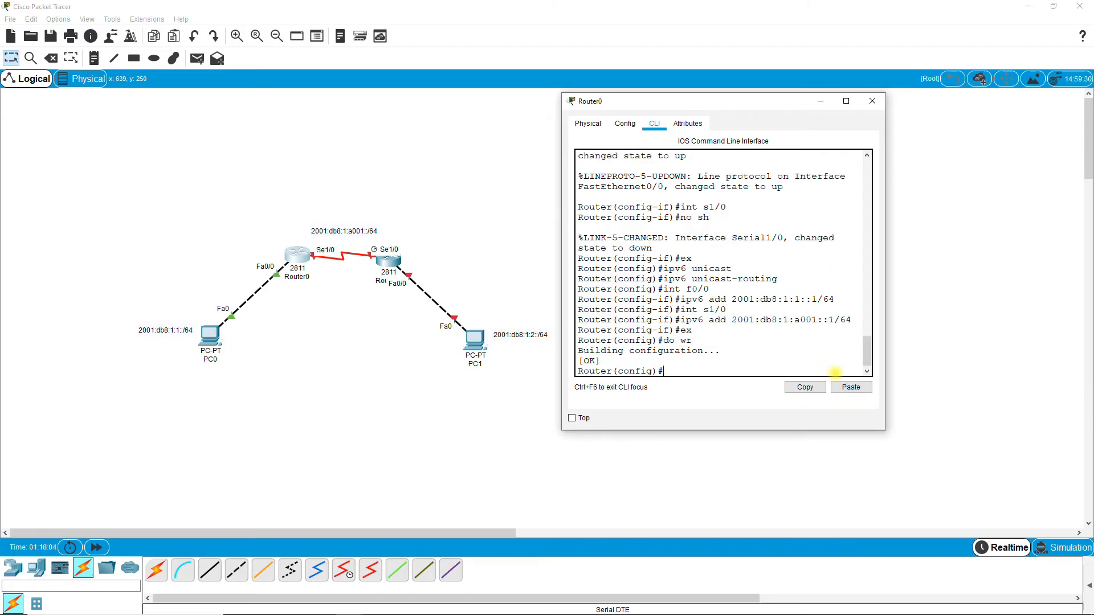
pyautogui.click(485, 276)
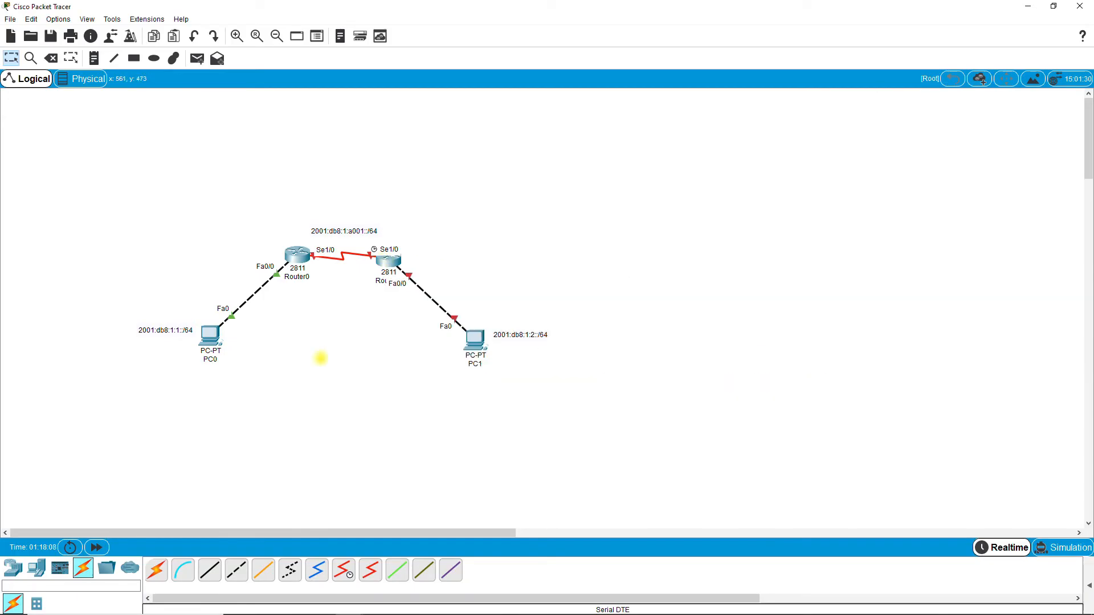
# - Open Router1's command line and decline the initial configuration dialog with "no"
pyautogui.click(406, 269)
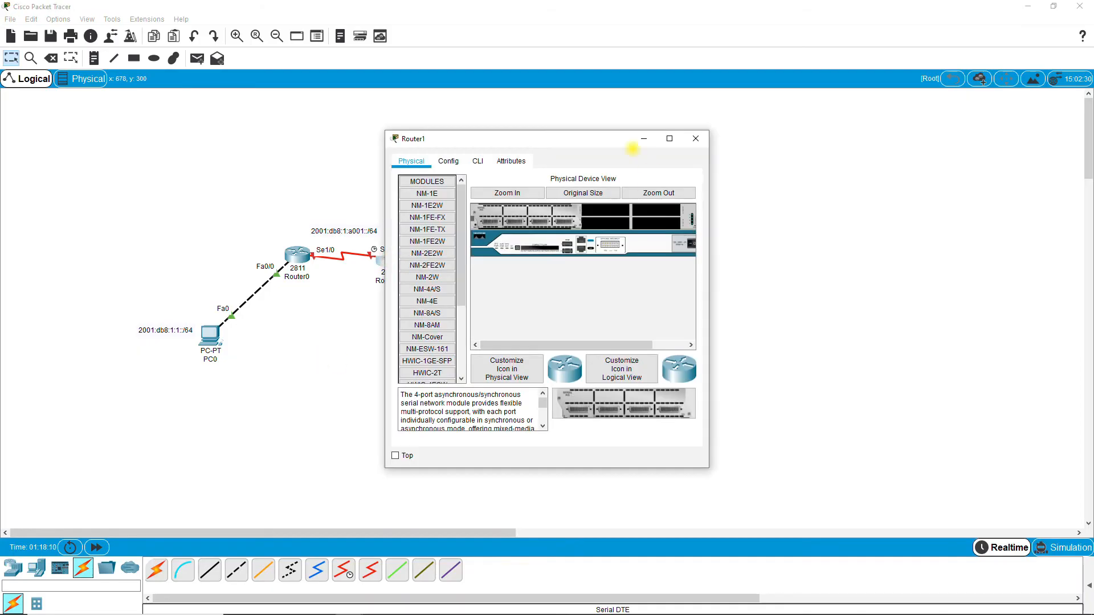
pyautogui.moveTo(591, 139); pyautogui.dragTo(725, 151)
pyautogui.click(679, 160)
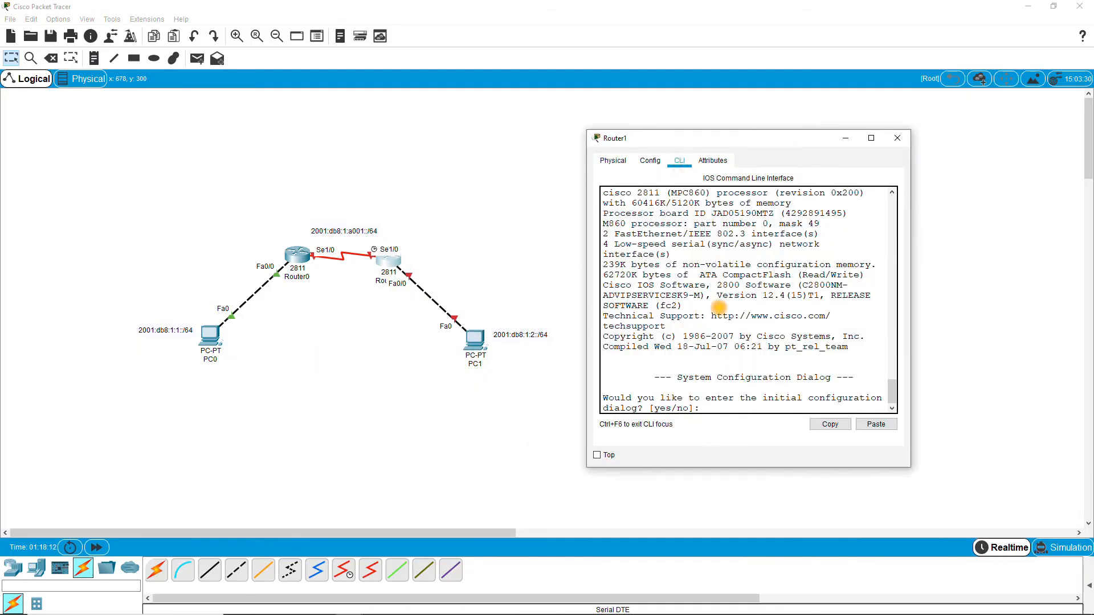
pyautogui.click(732, 409)
pyautogui.write('no')
pyautogui.press('Return')
pyautogui.press('Return')
# - Enter privileged mode and global configuration mode on Router1 with "en" and "conf t"
pyautogui.write('en')
pyautogui.press('Return')
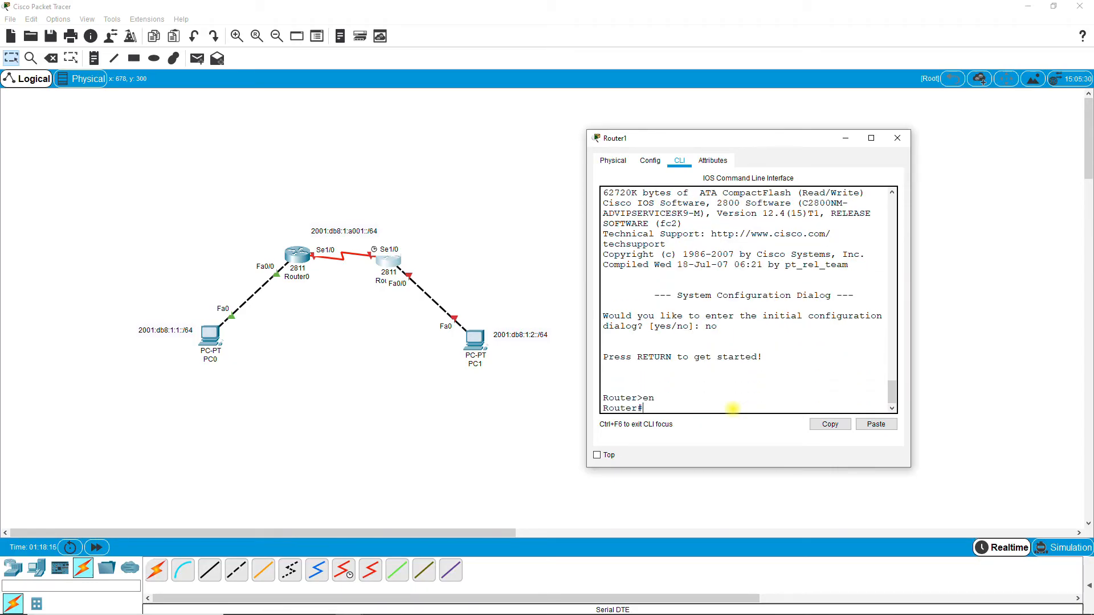
pyautogui.write('conf')
pyautogui.write(' t')
pyautogui.press('Return')
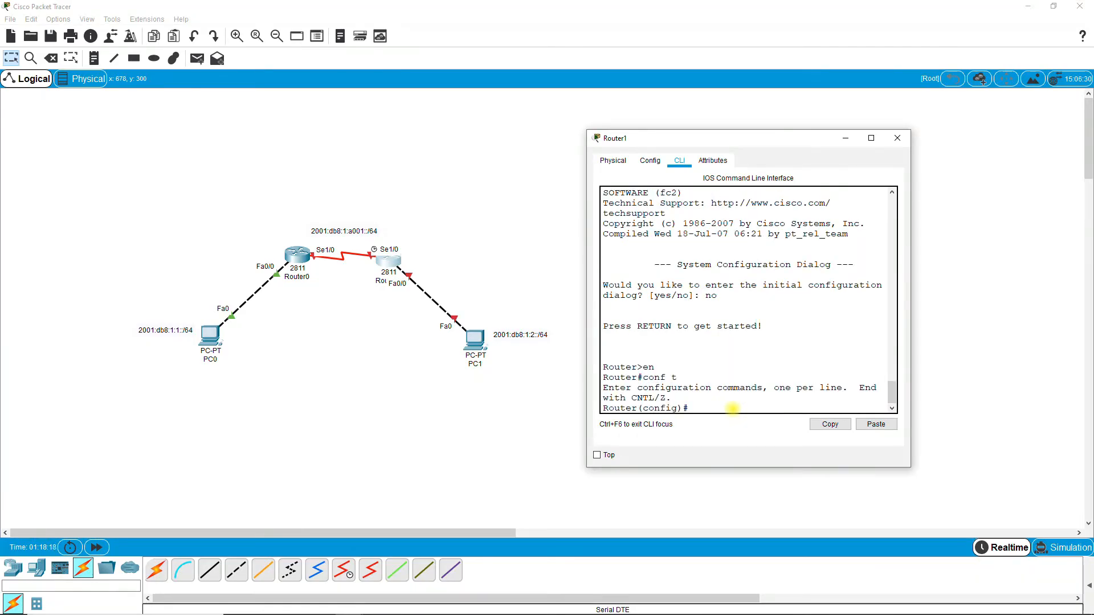
# - Enable IPv6 routing on Router1 with "ipv6 unicast-routing"
pyautogui.write('ipv6 uni')
pyautogui.press('Tab')
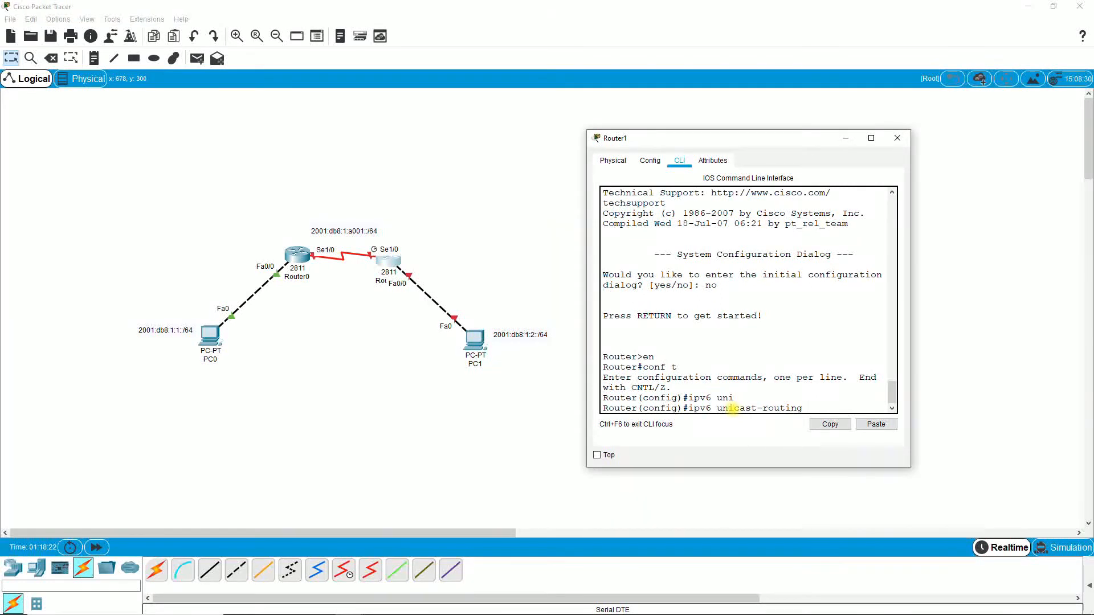
pyautogui.press('Return')
# - Enable Router1's FastEthernet0/0 interface with "int f0/0" and "no sh"
pyautogui.write('ig)#i')
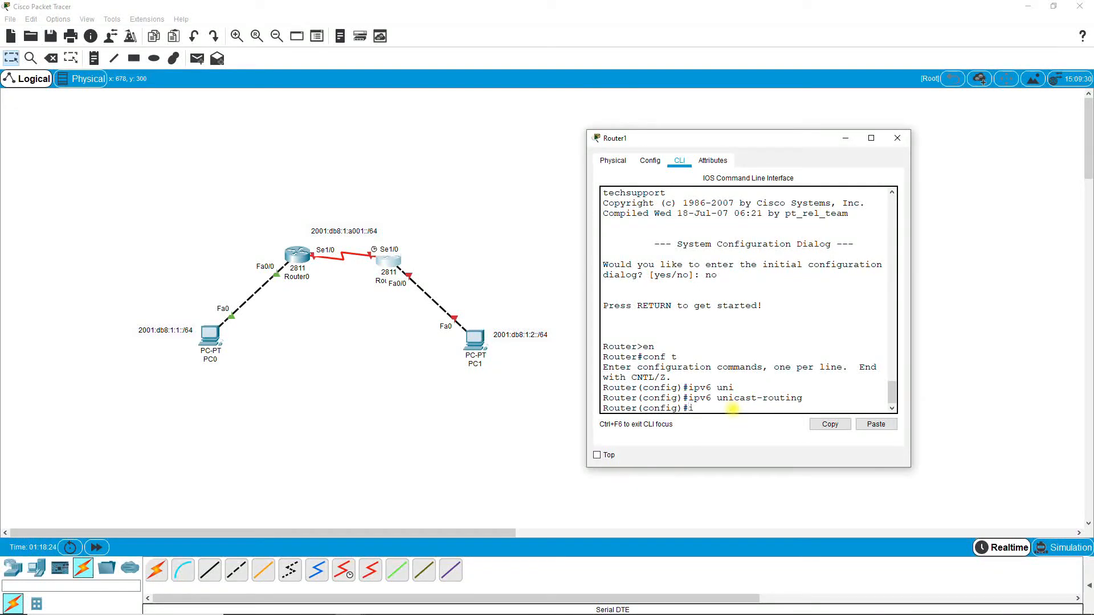
pyautogui.write('nt f0/0')
pyautogui.press('Return')
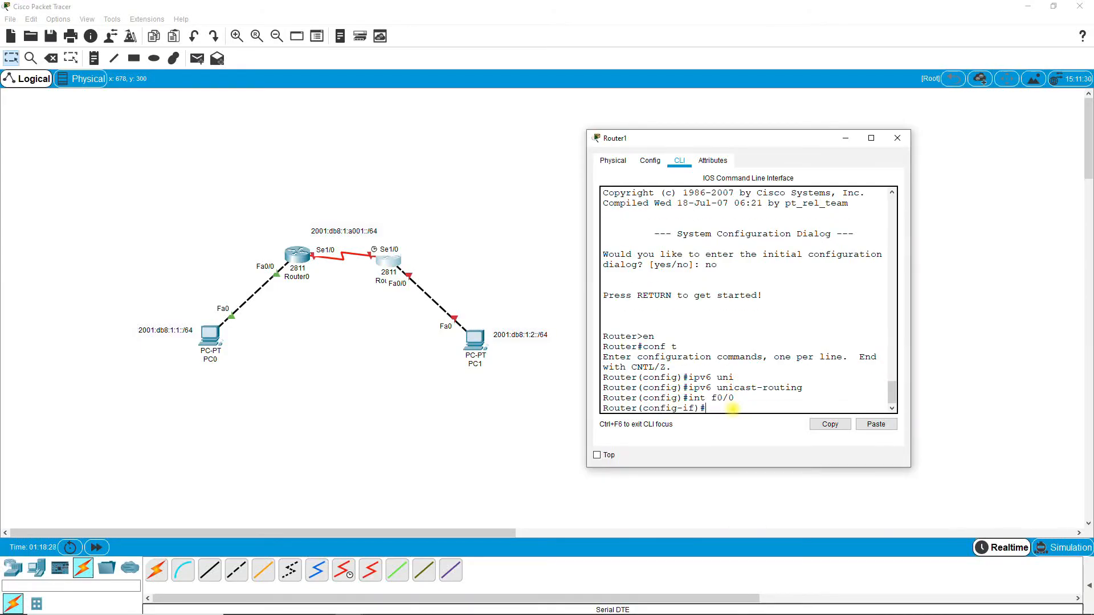
pyautogui.write('no sh')
pyautogui.press('Return')
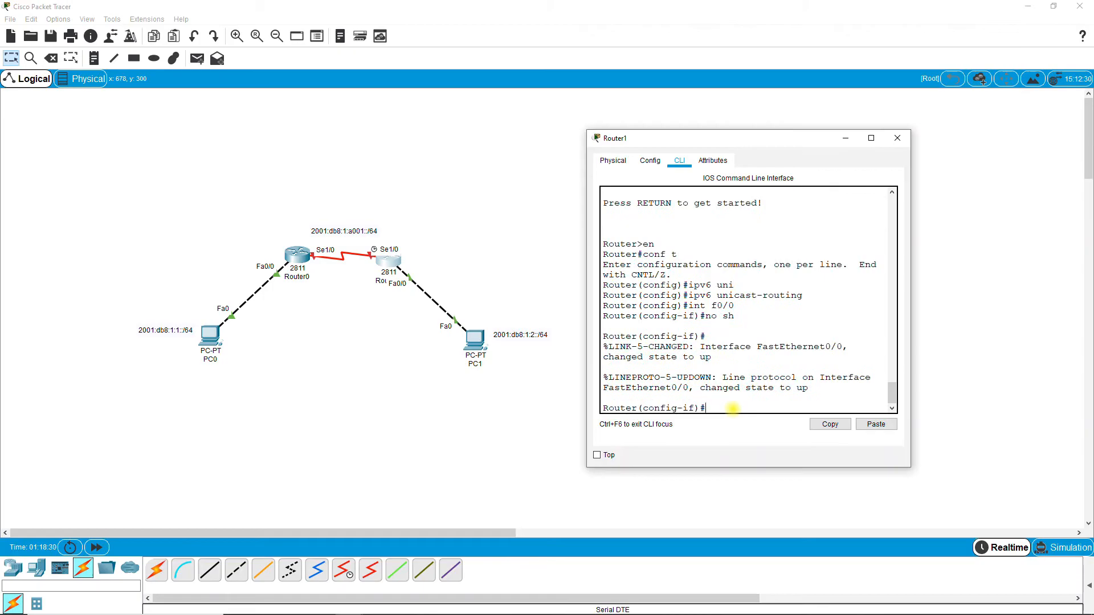
# - Enable Router1's Serial1/0 interface with "int s1/0" and "no sh"
pyautogui.write('int s1/0')
pyautogui.press('Return')
pyautogui.write('no sh')
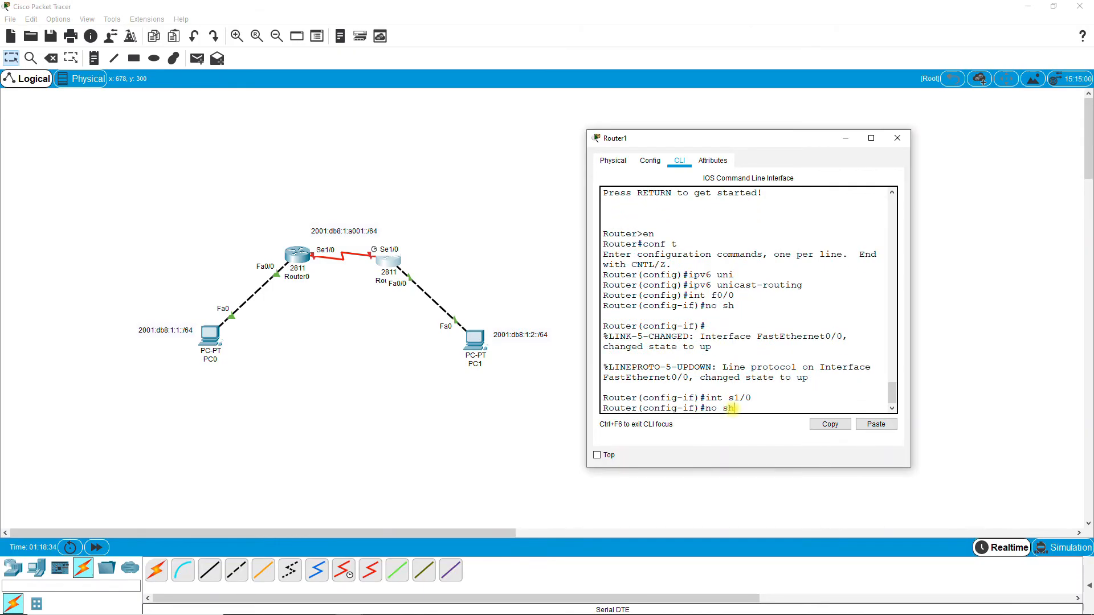
pyautogui.press('Return')
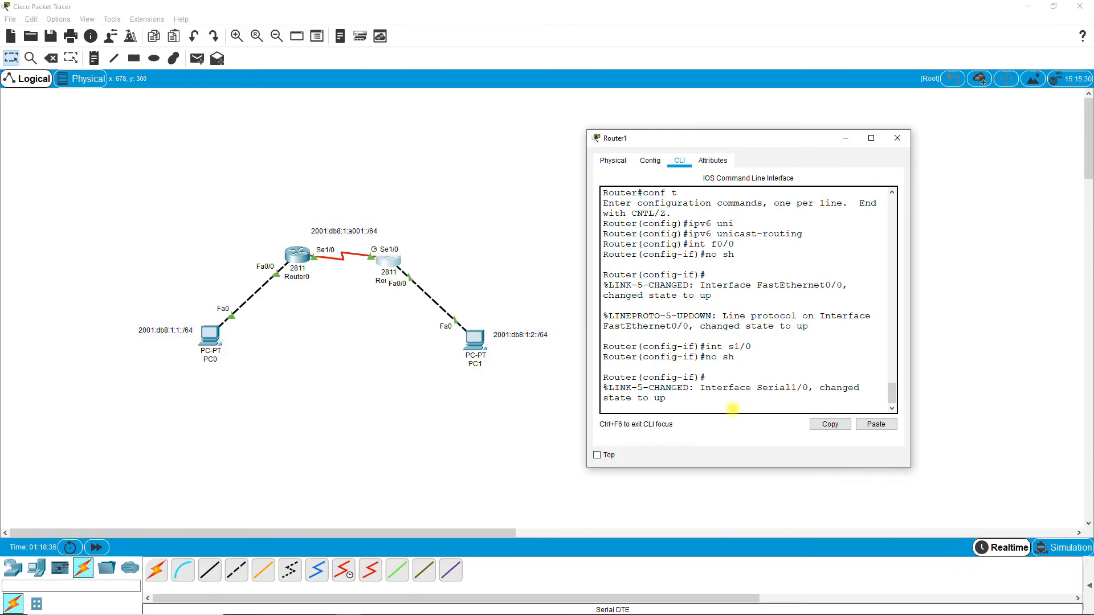
pyautogui.press('Return')
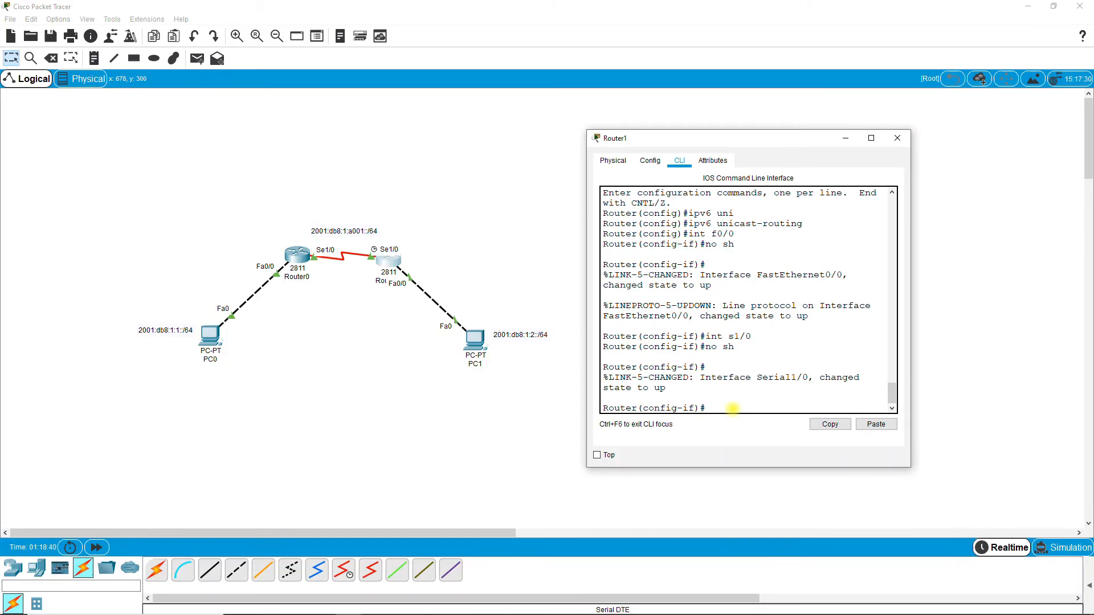
# - Assign the IPv6 address 2001:db8:1:2::1/64 to Router1's FastEthernet0/0 with "int f0/0" and "ipv6 add"
pyautogui.write('int')
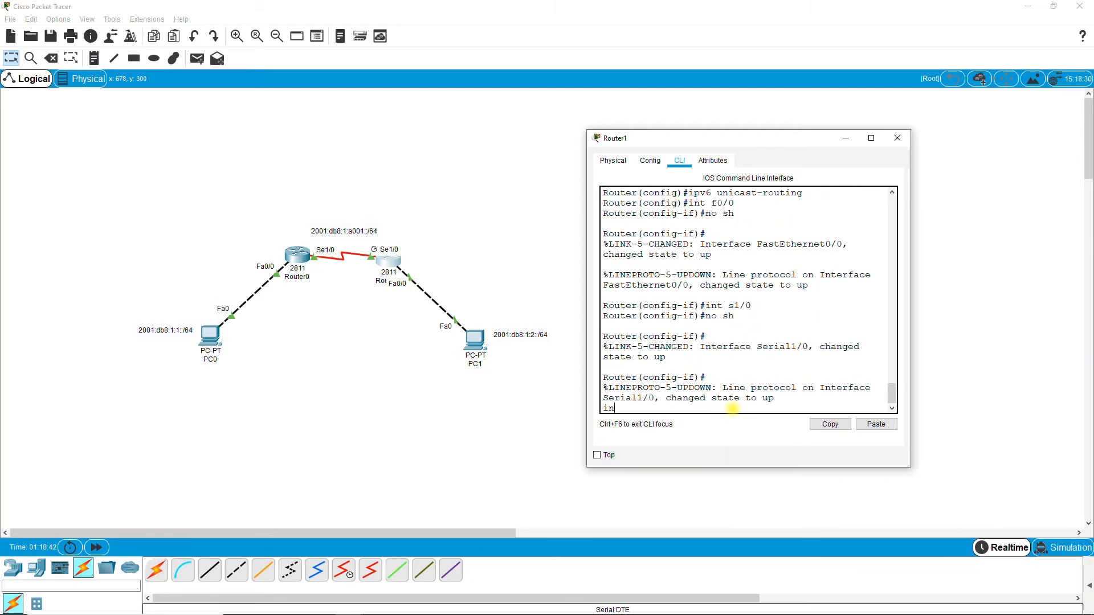
pyautogui.press('BackSpace')
pyautogui.press('BackSpace')
pyautogui.press('Return')
pyautogui.write('int ')
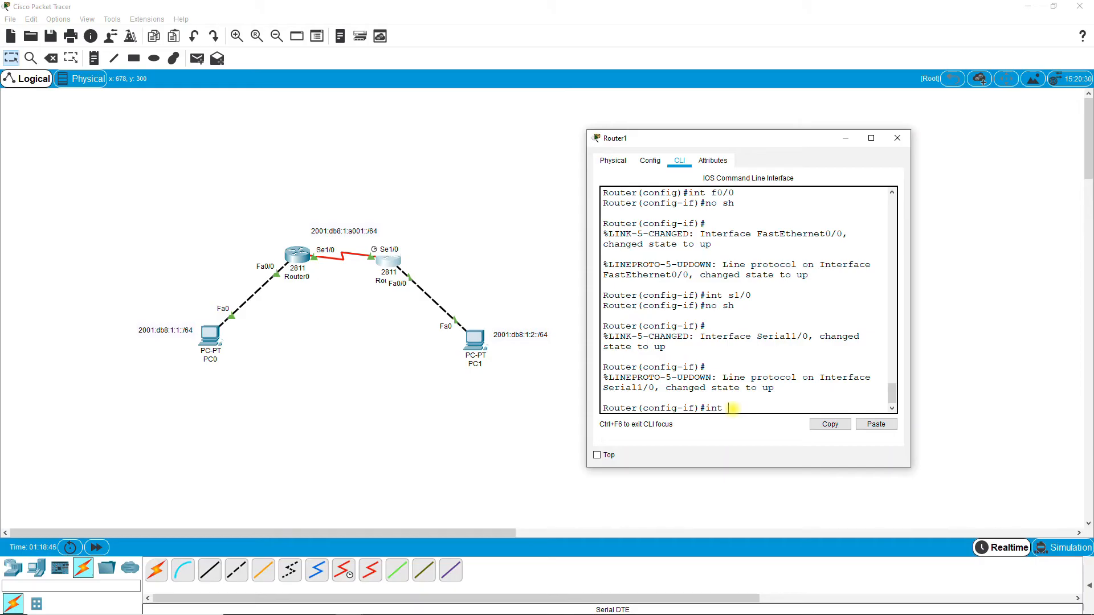
pyautogui.write('f0/0')
pyautogui.press('Return')
pyautogui.write('ipv')
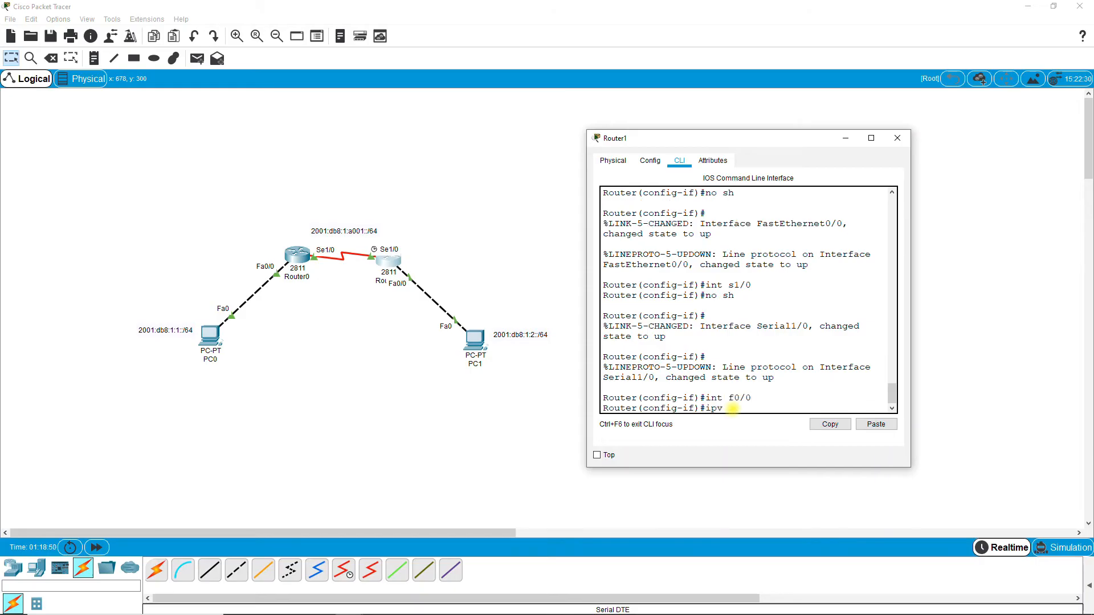
pyautogui.write('6 add')
pyautogui.click(873, 424)
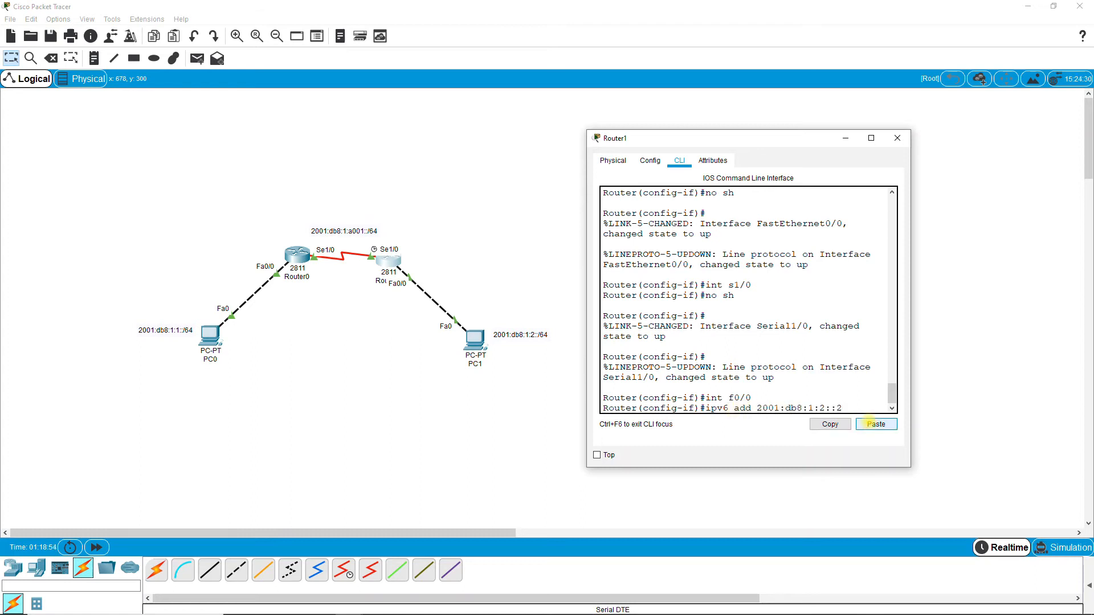
pyautogui.press('BackSpace')
pyautogui.write('1/64')
pyautogui.press('Return')
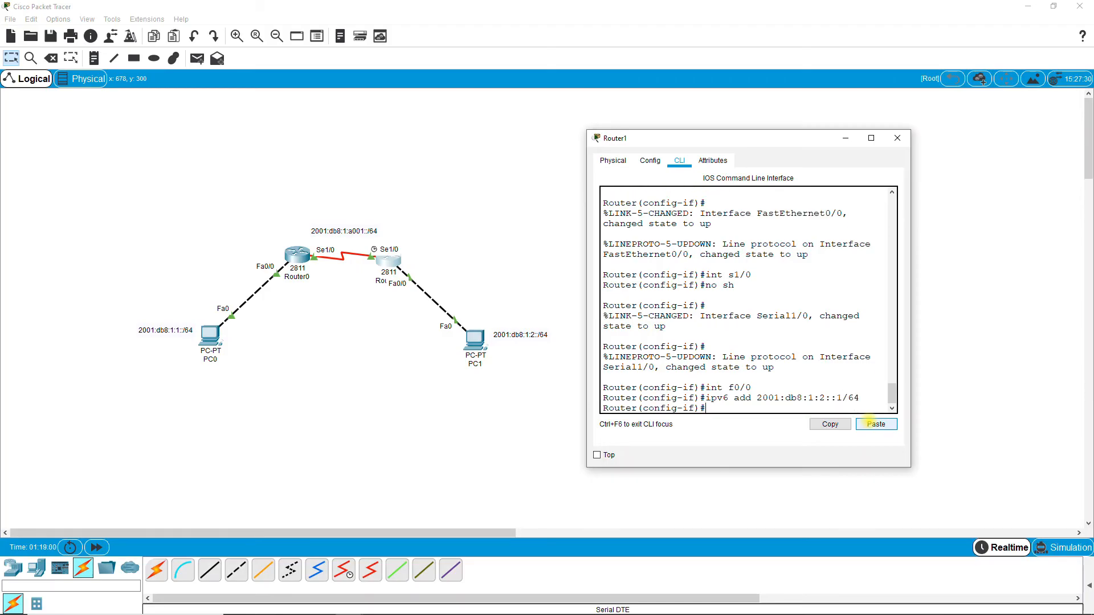
# - Assign the IPv6 address 2001:db8:1:a001::2/64 to Router1's Serial1/0 with "int s1/0" and "ipv6 add"
pyautogui.write('int s10/0')
pyautogui.press('Return')
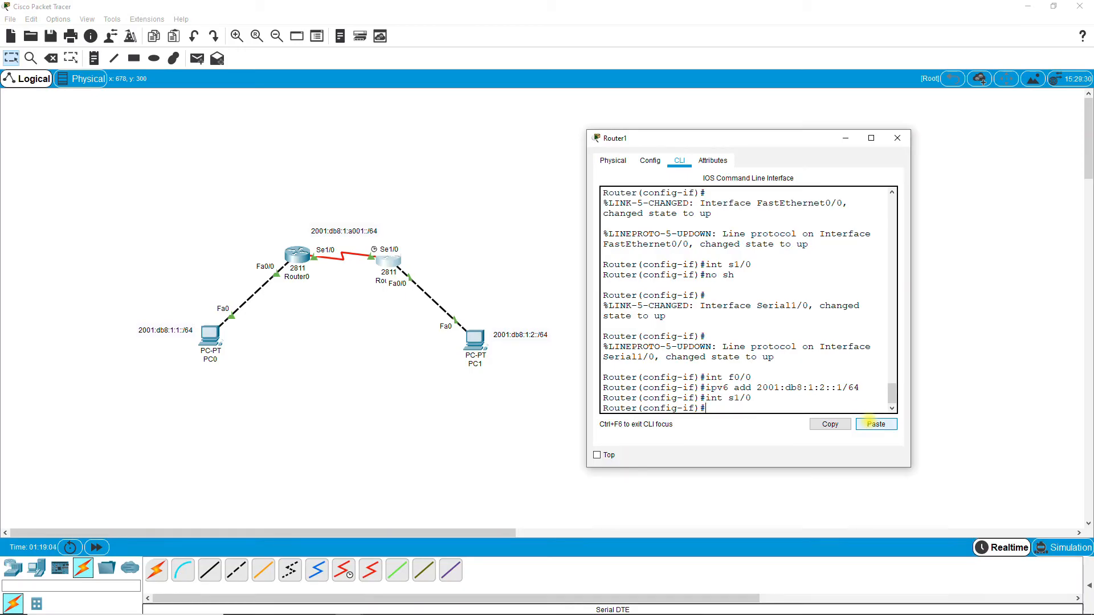
pyautogui.press('Up')
pyautogui.press('Up')
pyautogui.press('Left')
pyautogui.press('Left')
pyautogui.press('Left')
pyautogui.press('Left')
pyautogui.press('Left')
pyautogui.press('Left')
pyautogui.press('BackSpace')
pyautogui.write('a001')
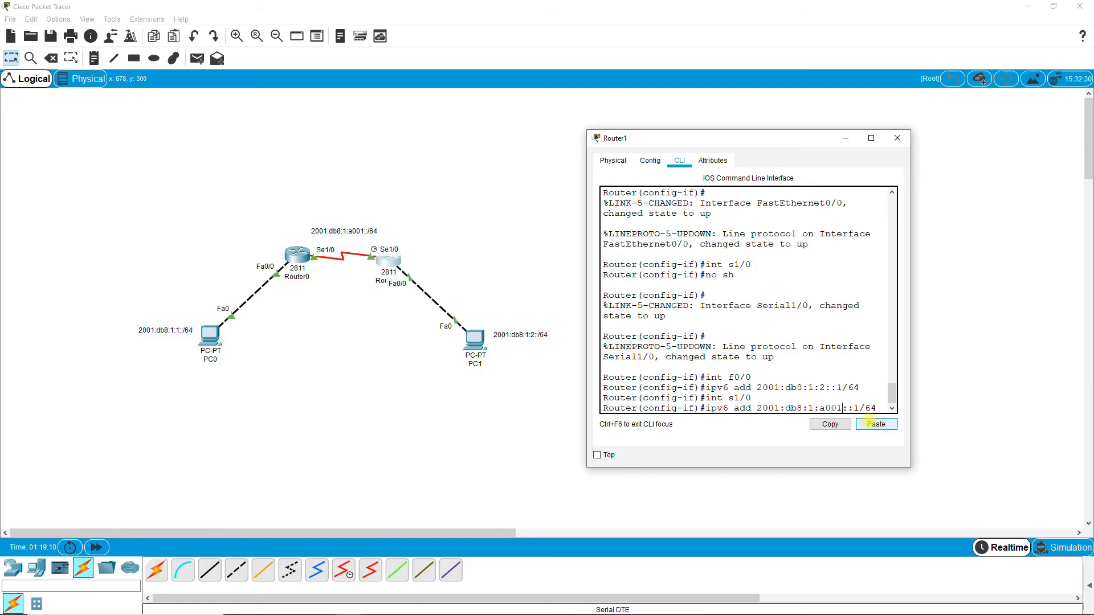
pyautogui.press('Right')
pyautogui.press('Right')
pyautogui.press('Right')
pyautogui.press('BackSpace')
pyautogui.write('2')
pyautogui.press('Return')
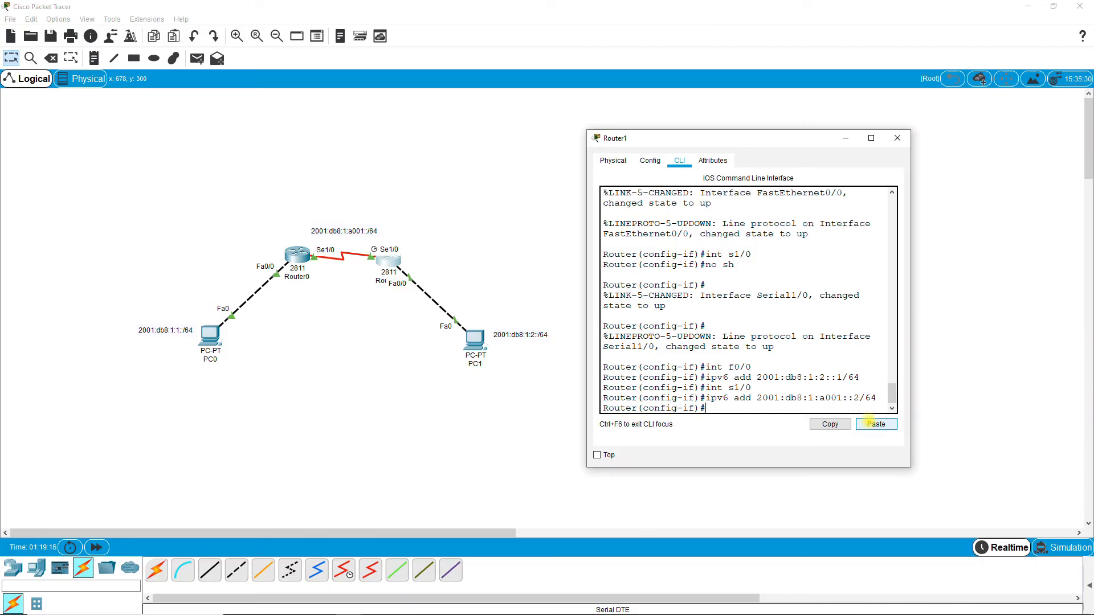
# - Leave interface configuration on Router1 with "ex" and save its configuration with "do wr"
pyautogui.write('ex')
pyautogui.press('Return')
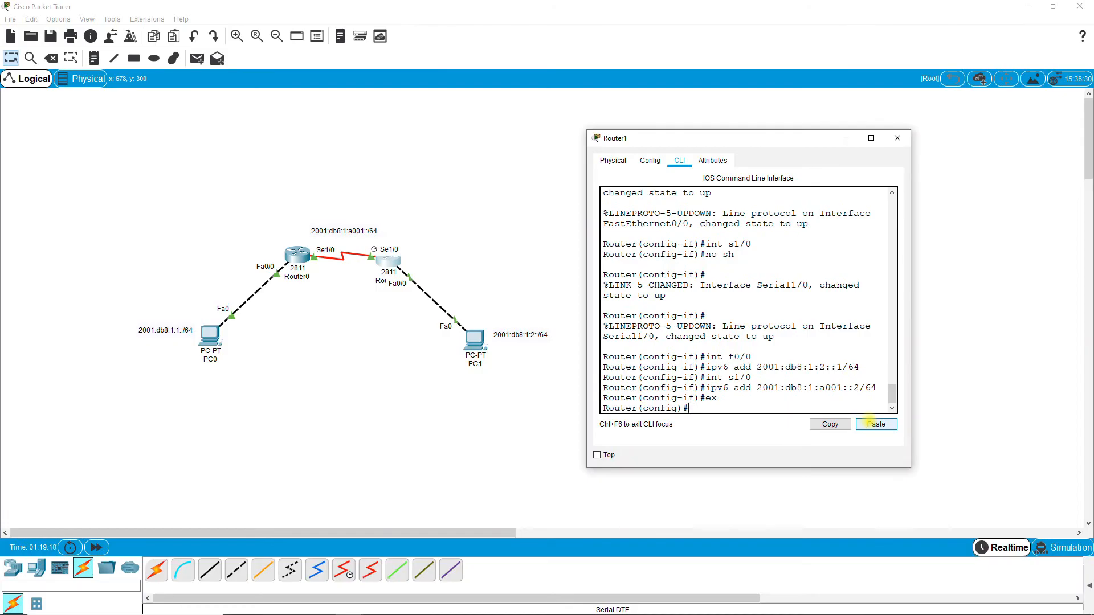
pyautogui.write('do wr')
pyautogui.press('Return')
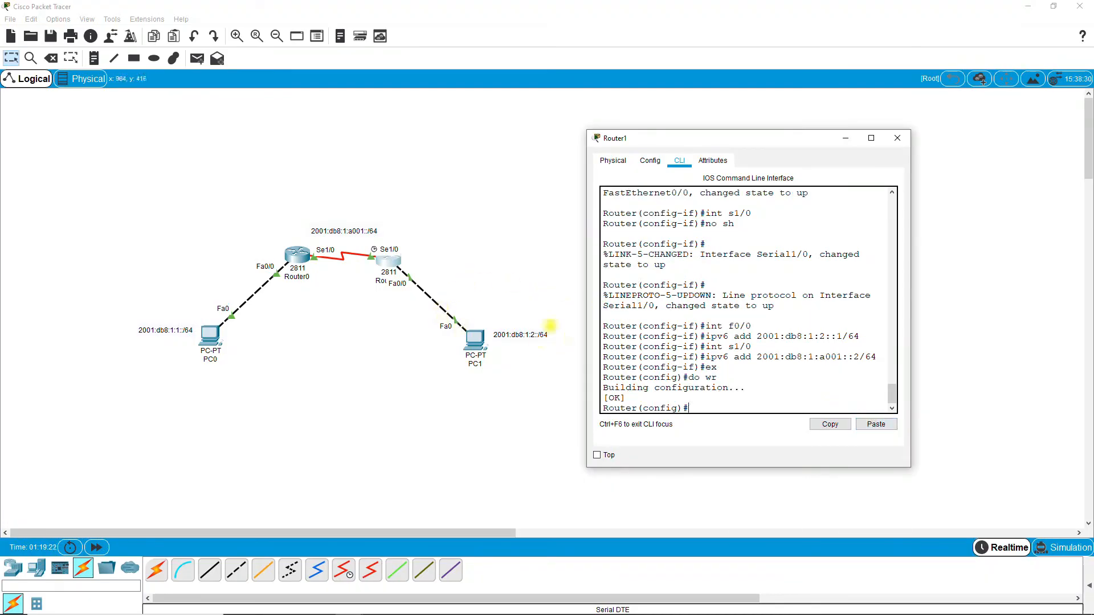
pyautogui.click(443, 281)
# - Add a static route on Router0 with "ipv6 route 2001:db8:1:2::/64 2001:db8:1:a001::2"
pyautogui.click(295, 252)
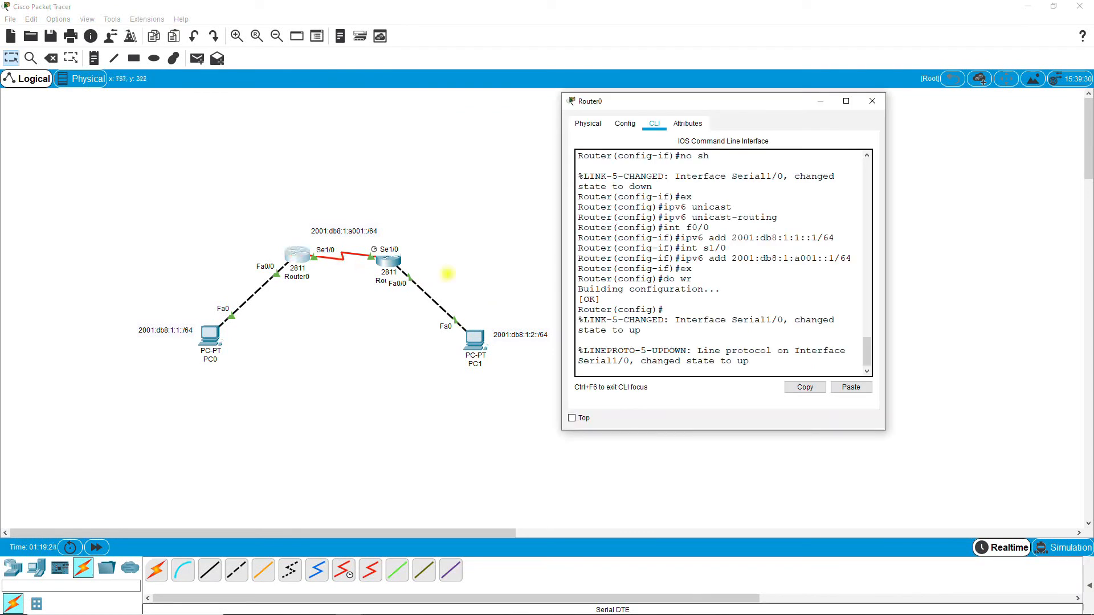
pyautogui.click(654, 368)
pyautogui.press('Return')
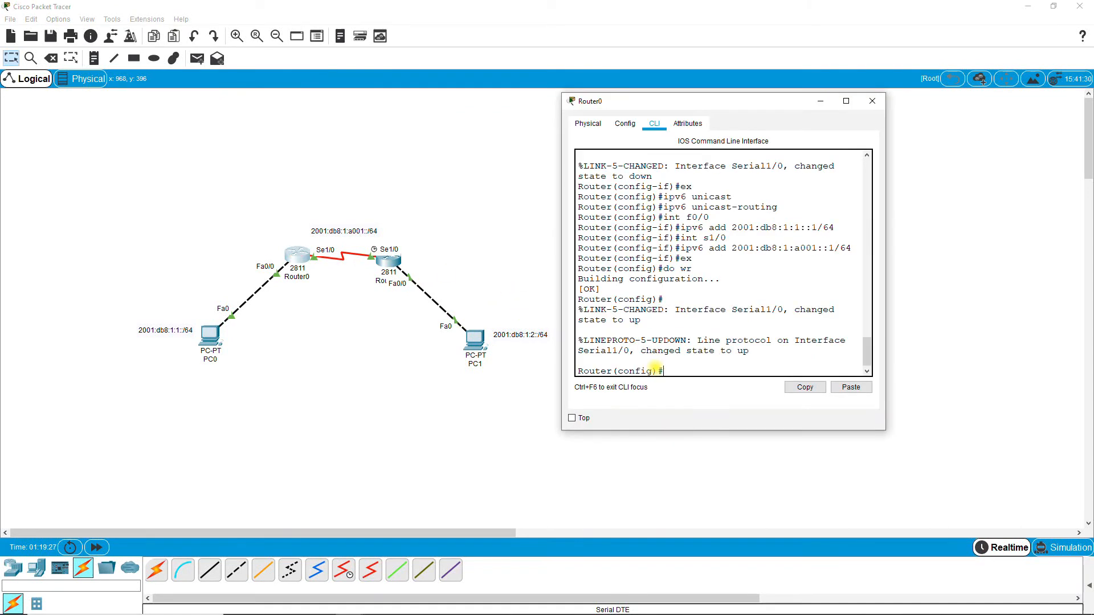
pyautogui.write('ipv6 route')
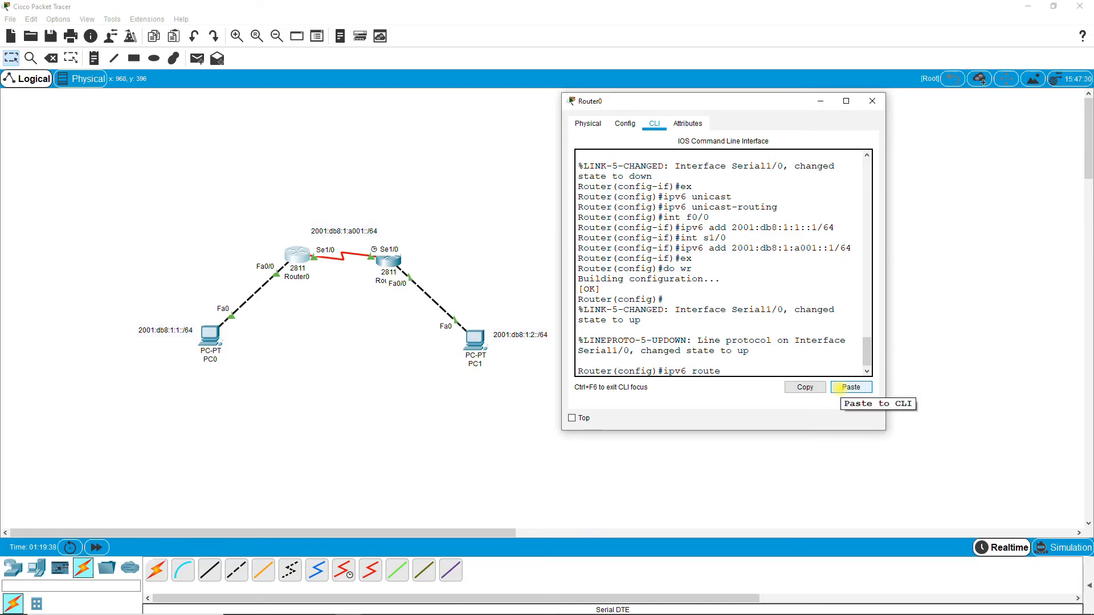
pyautogui.click(841, 388)
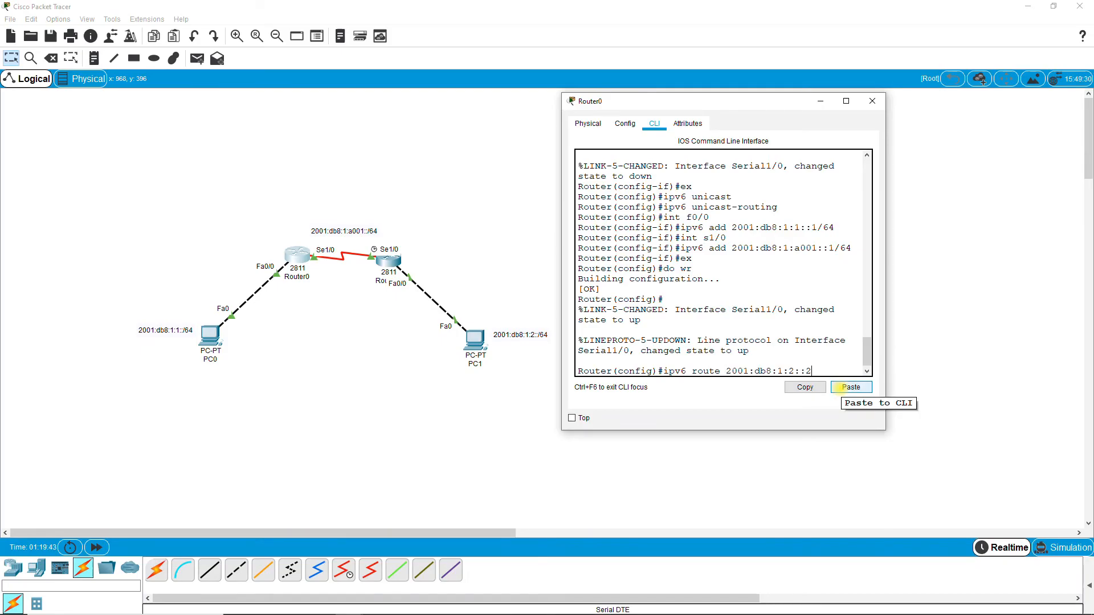
pyautogui.press('BackSpace')
pyautogui.write('/64')
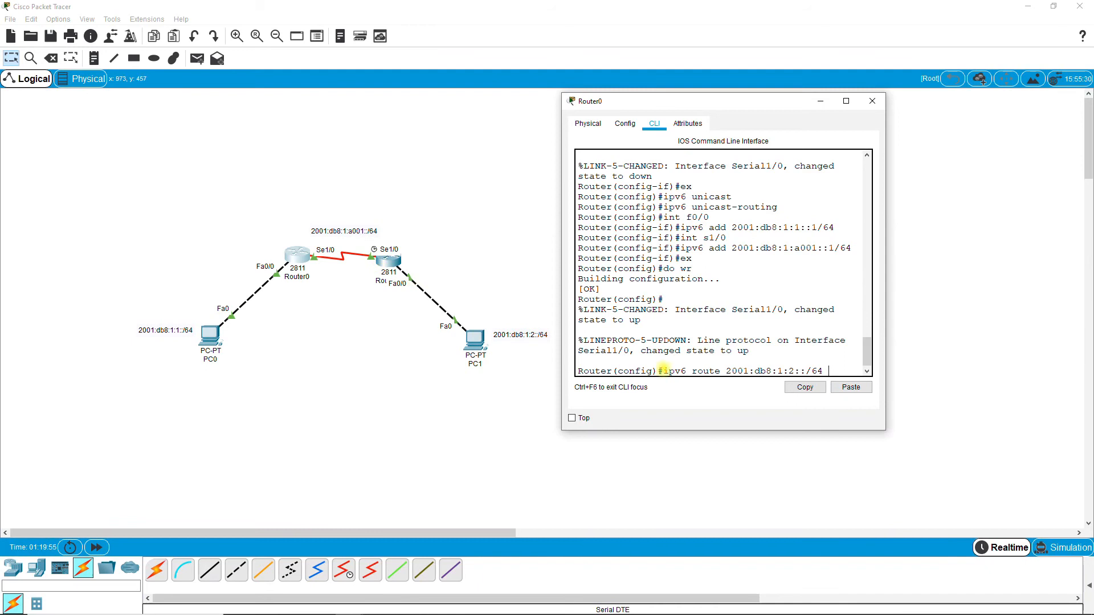
pyautogui.click(850, 387)
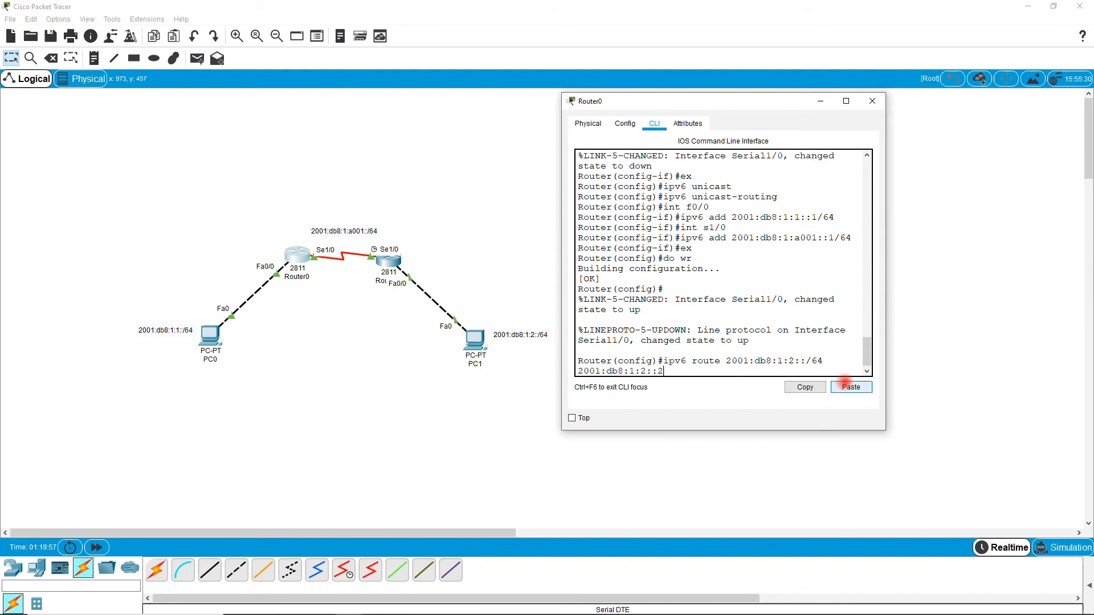
pyautogui.press('Left')
pyautogui.press('Left')
pyautogui.press('Left')
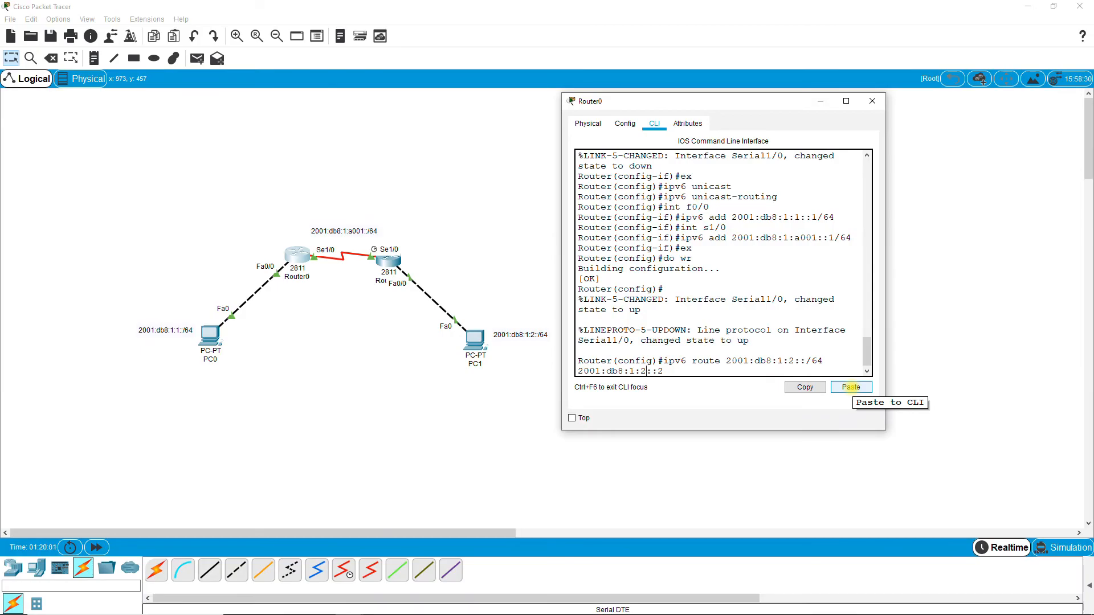
pyautogui.press('BackSpace')
pyautogui.write('a001')
pyautogui.press('Return')
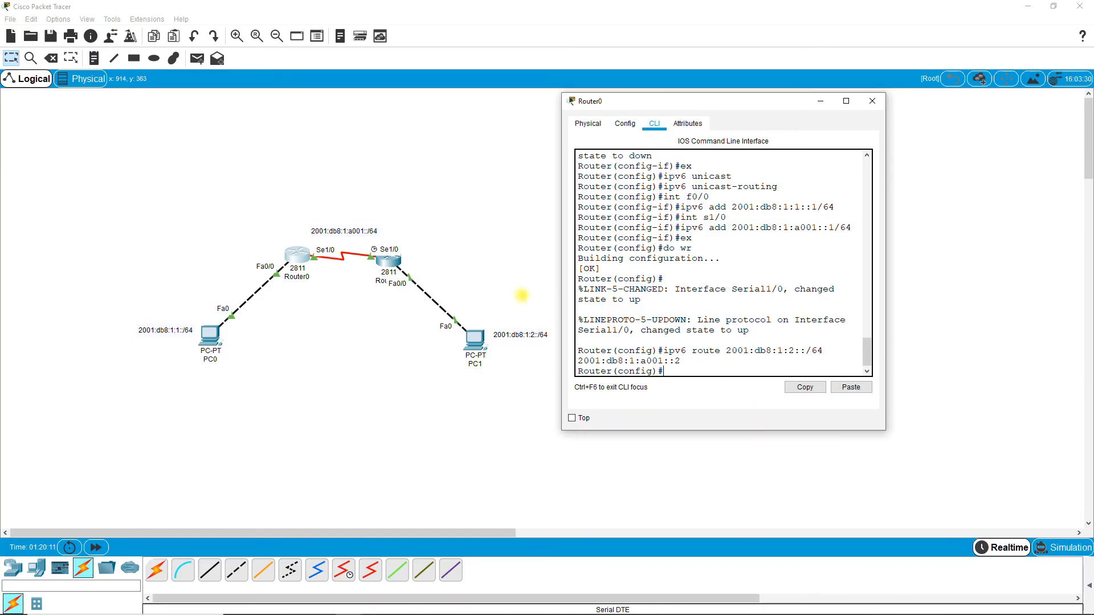
# - Add a static route on Router1 with "ipv6 route 2001:db8:1:1::/64 2001:db8:1:a001::1"
pyautogui.click(456, 285)
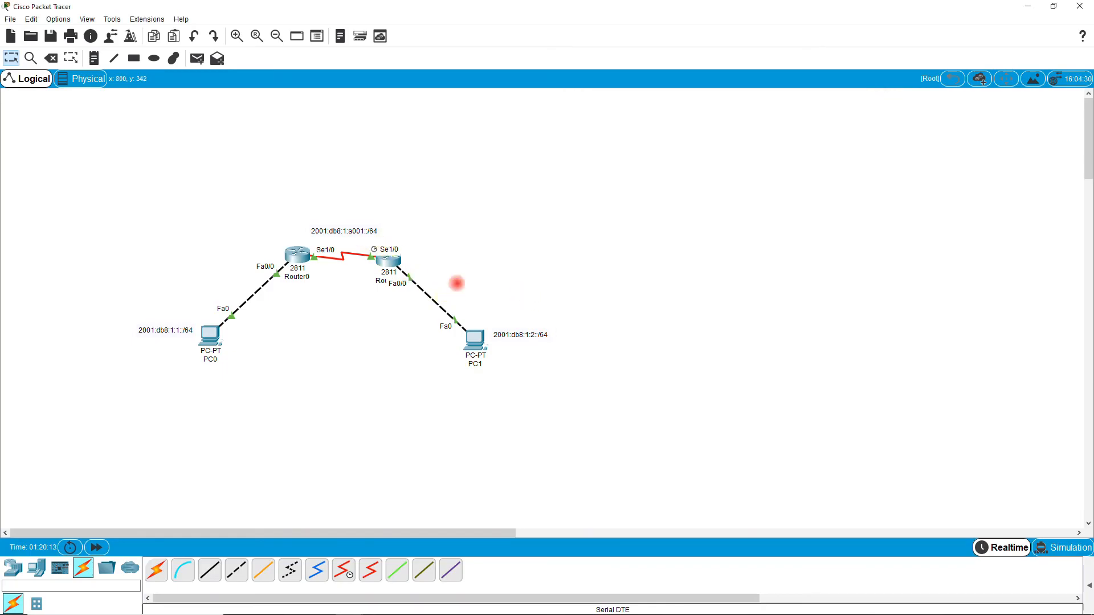
pyautogui.click(389, 262)
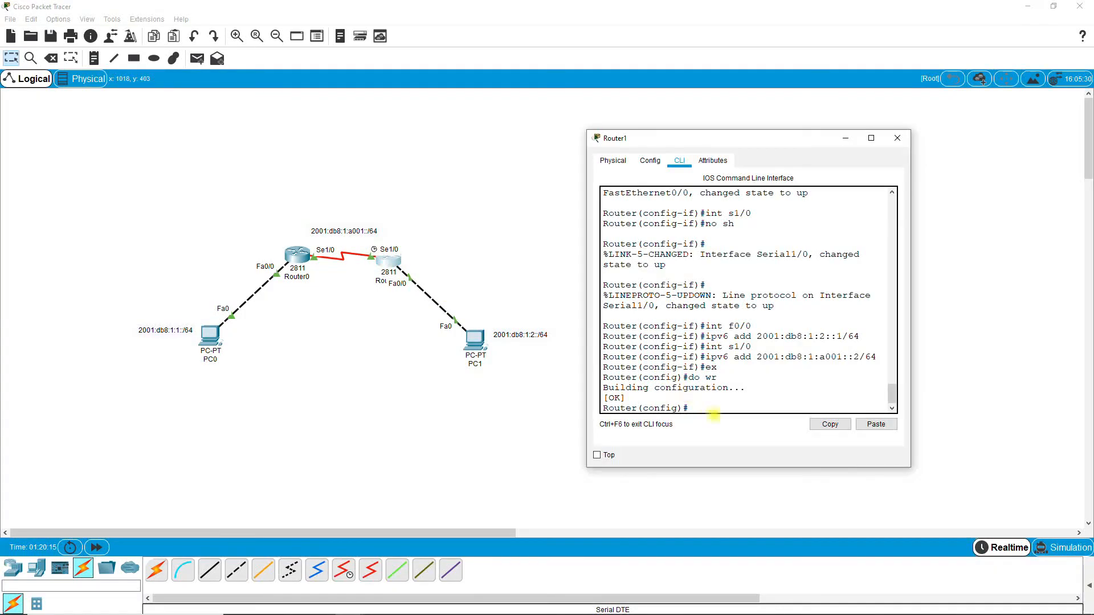
pyautogui.click(712, 409)
pyautogui.write('ipv6 route')
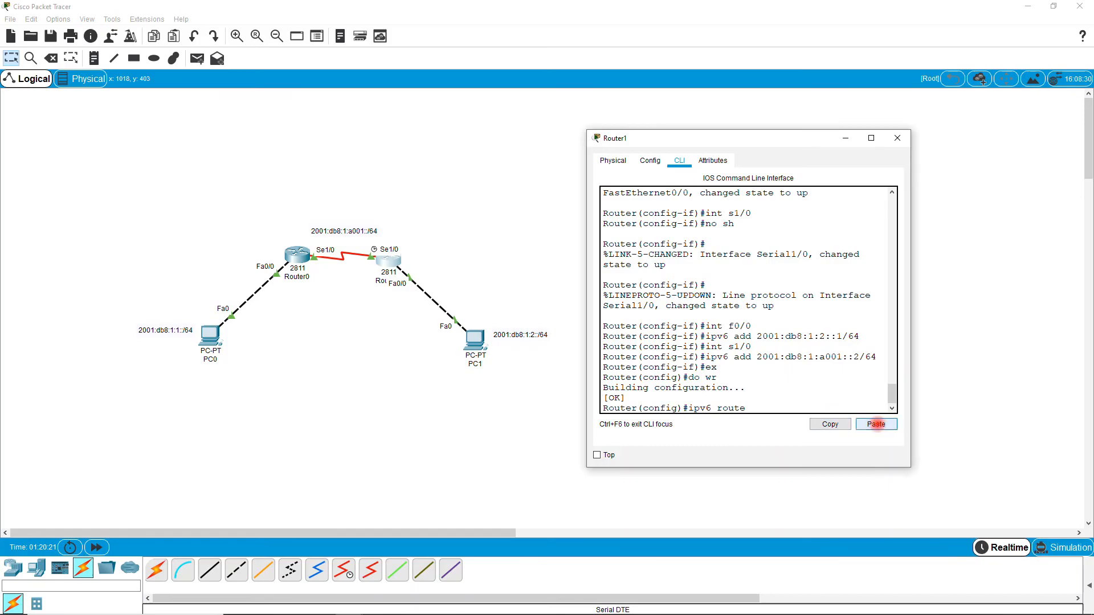
pyautogui.click(874, 423)
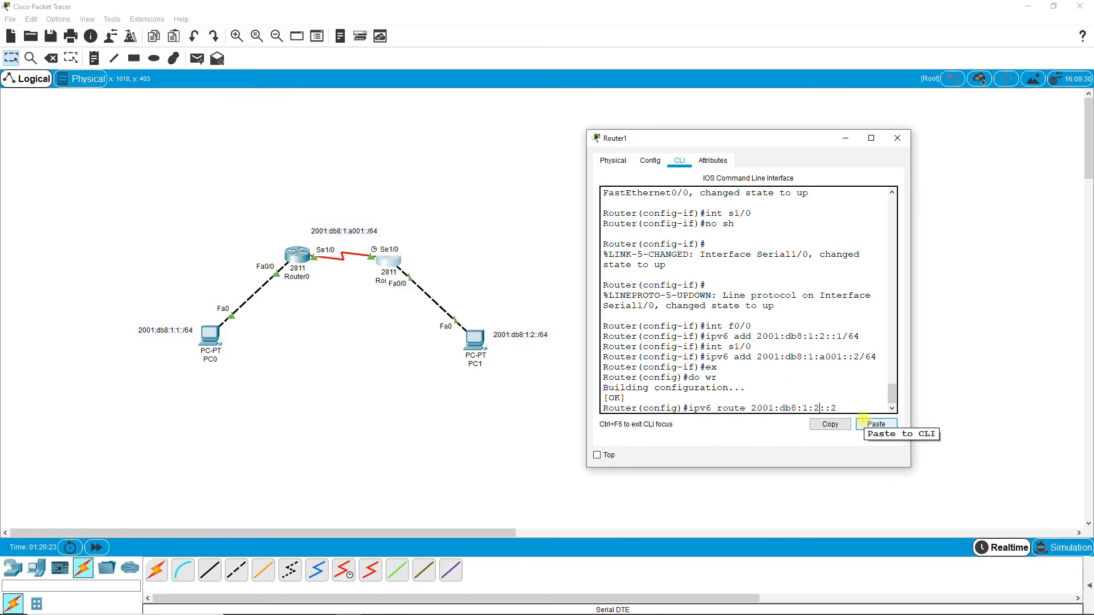
pyautogui.press('BackSpace')
pyautogui.write('1')
pyautogui.press('BackSpace')
pyautogui.write('/64')
pyautogui.click(862, 420)
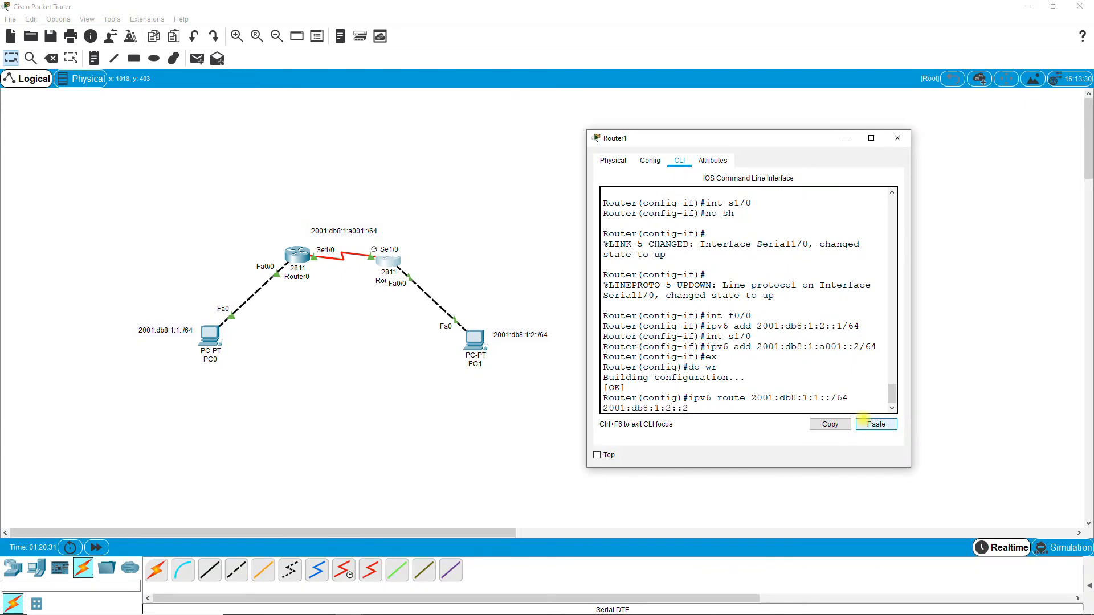
pyautogui.press('Left')
pyautogui.press('Left')
pyautogui.press('Left')
pyautogui.press('BackSpace')
pyautogui.write('a001::1')
pyautogui.press('Return')
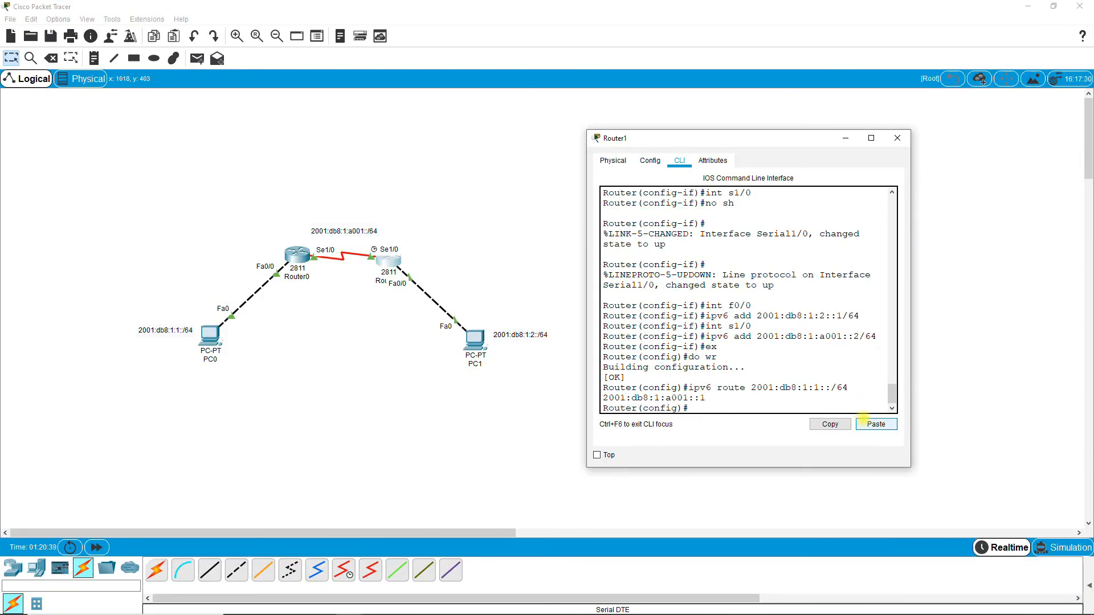
# - Save the configurations of Router1 and Router0 with "do wr"
pyautogui.write('do wr')
pyautogui.press('Return')
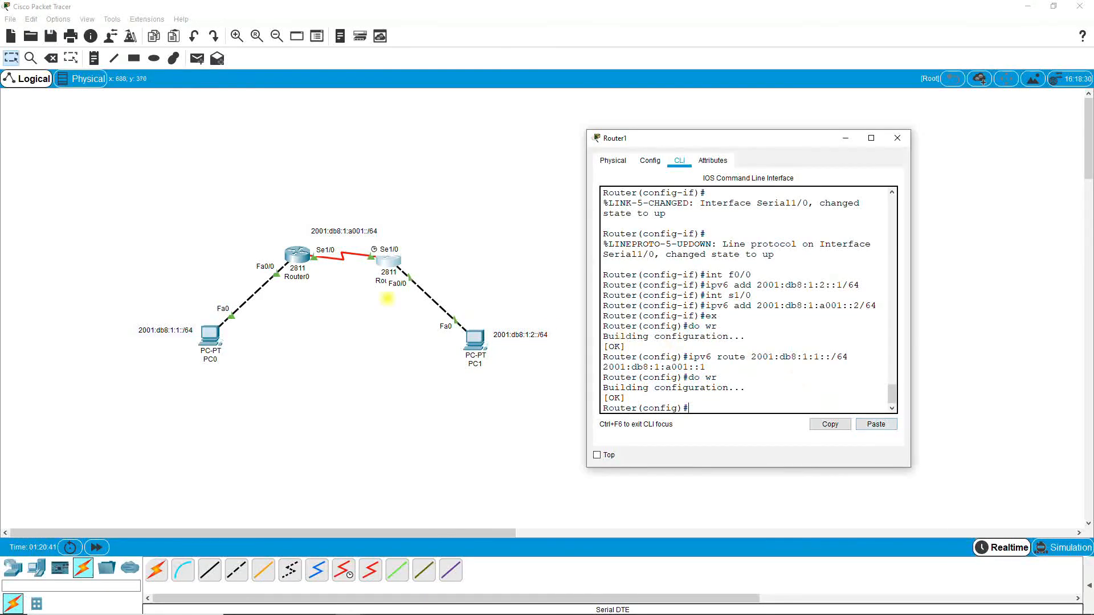
pyautogui.click(295, 255)
pyautogui.write('do wr')
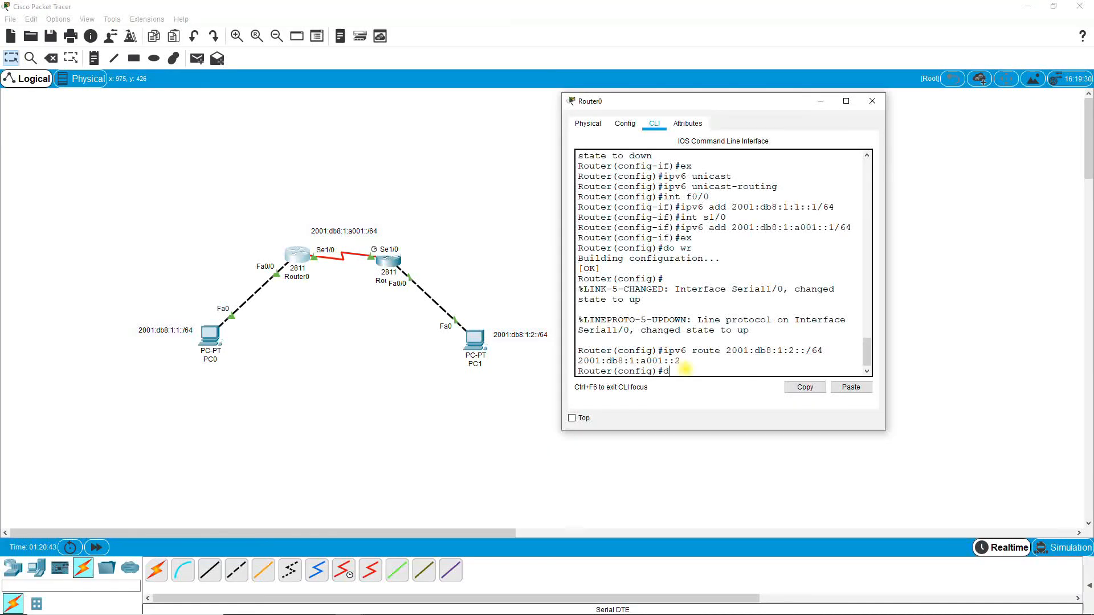
pyautogui.press('Return')
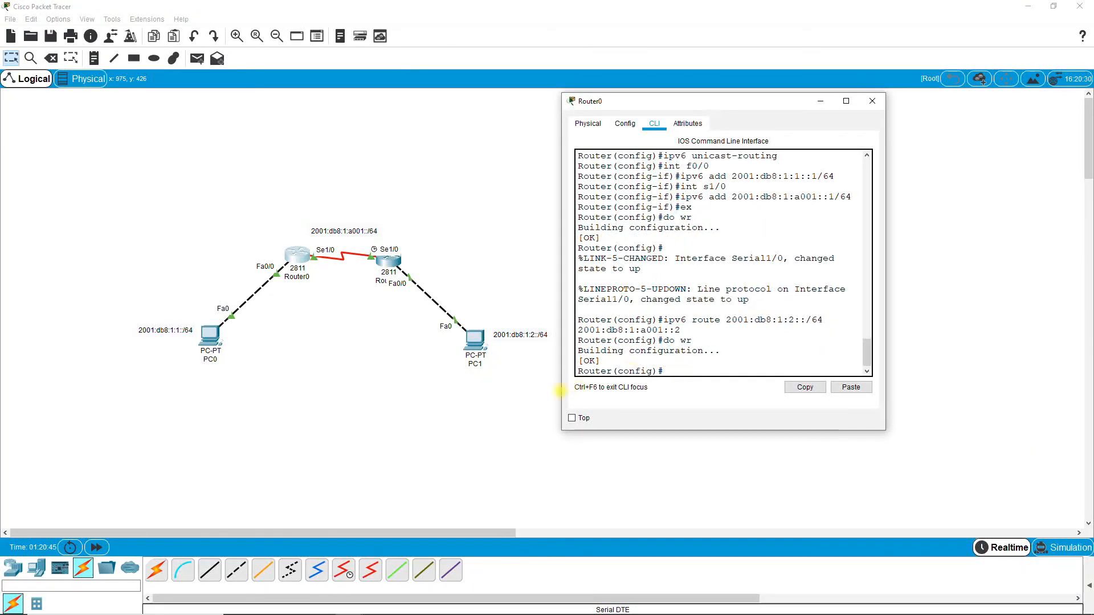
pyautogui.click(518, 401)
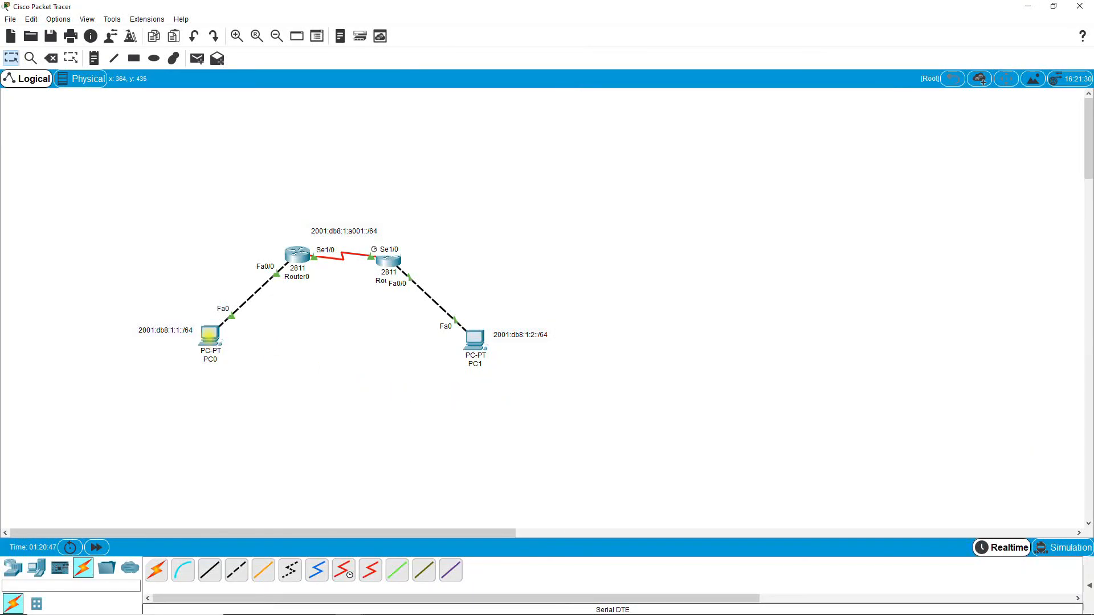
# - Test connectivity from PC0's Command Prompt to PC1 with "ping 2001:db8:1:2::2"
pyautogui.click(209, 336)
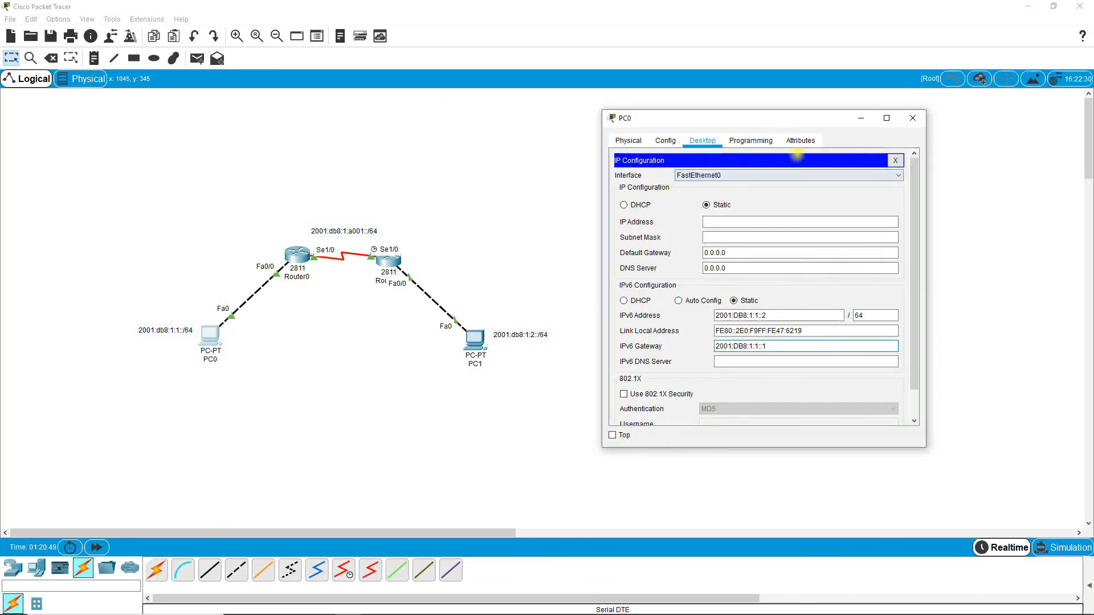
pyautogui.click(894, 160)
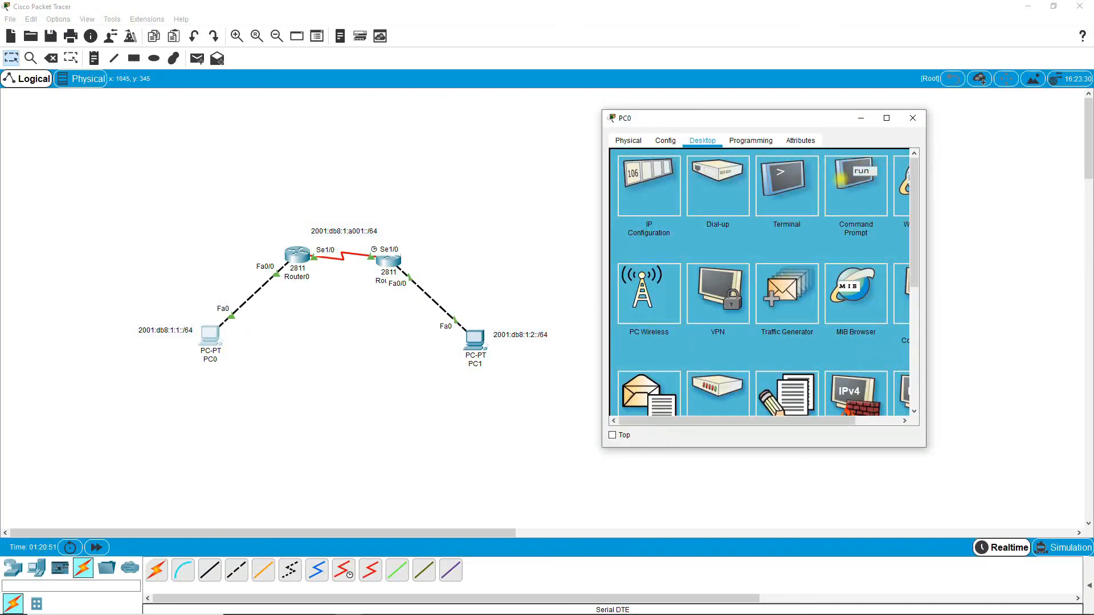
pyautogui.click(840, 180)
pyautogui.write('pi')
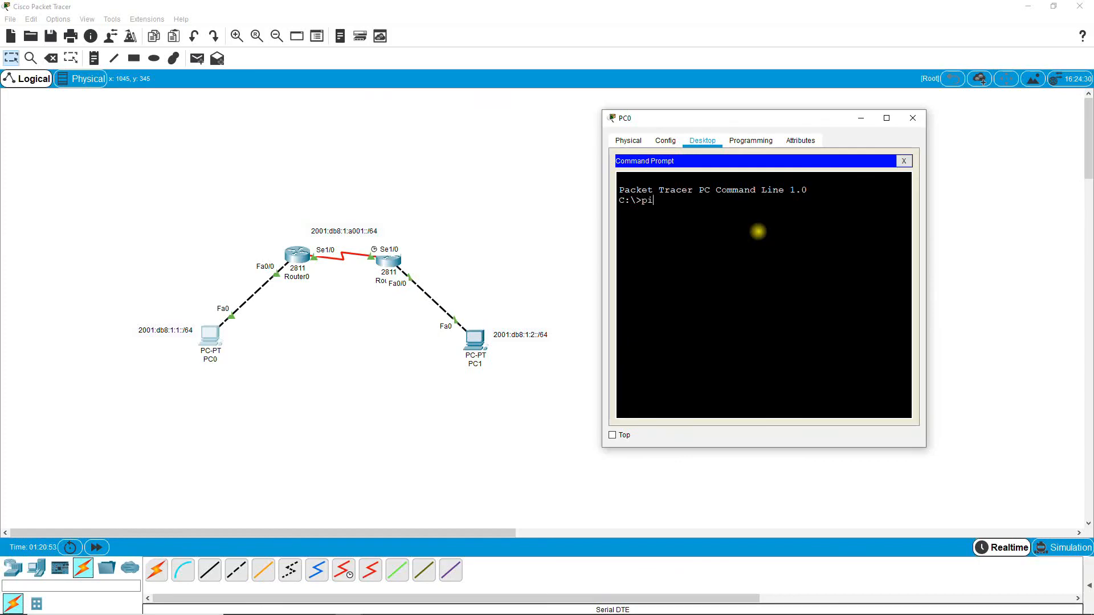
pyautogui.write('ng')
pyautogui.rightClick(758, 231)
pyautogui.click(778, 252)
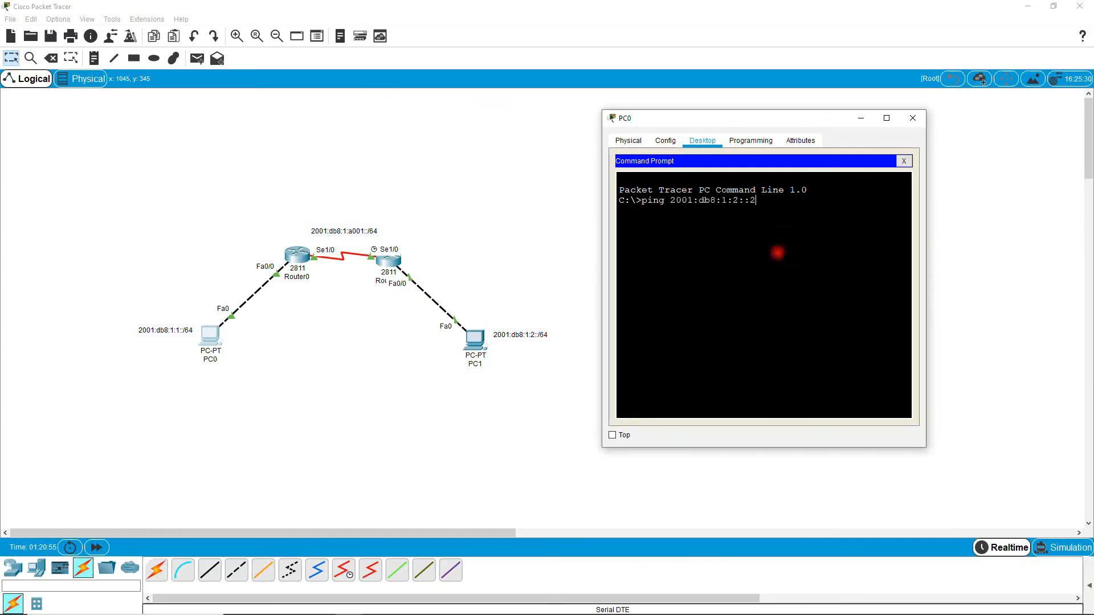
pyautogui.press('Return')
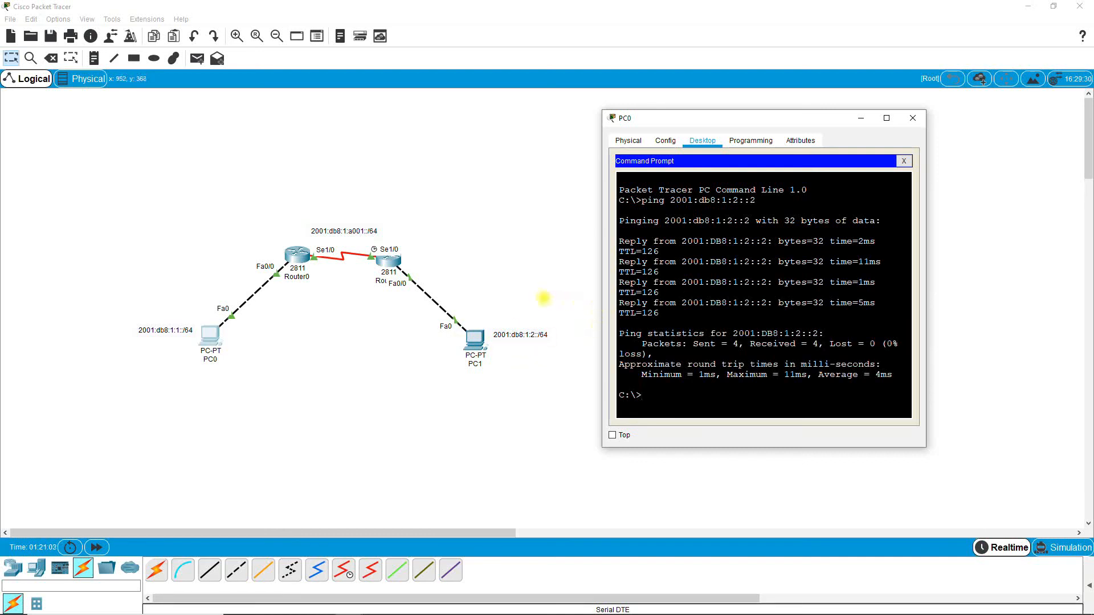
pyautogui.click(543, 298)
# - Test connectivity from PC1's Command Prompt to its gateway with "ping 2001:db8:1:2::1"
pyautogui.click(481, 334)
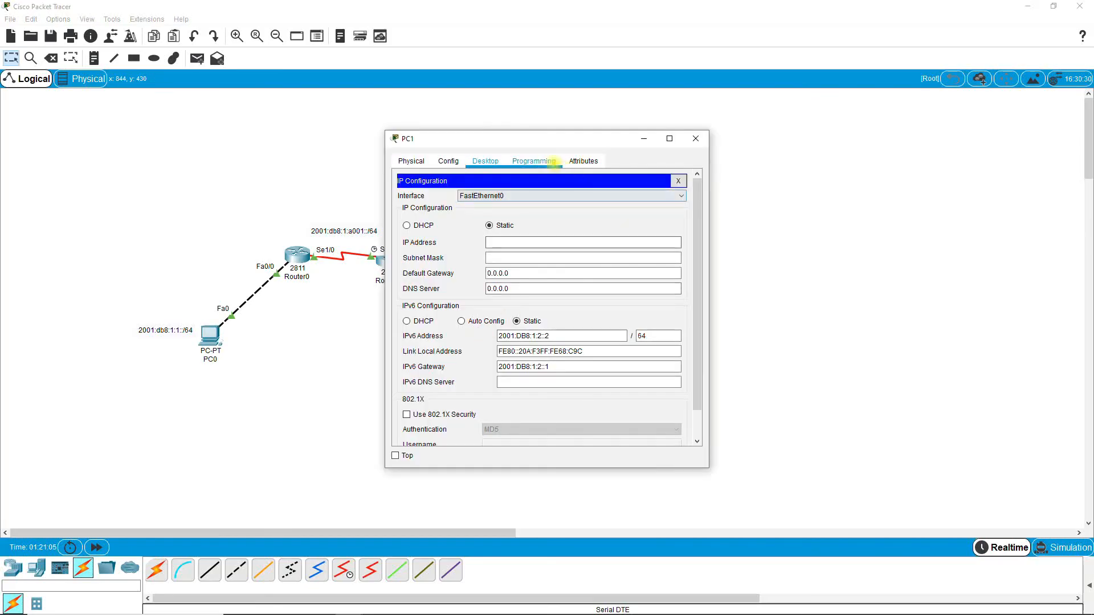
pyautogui.click(533, 160)
pyautogui.click(490, 160)
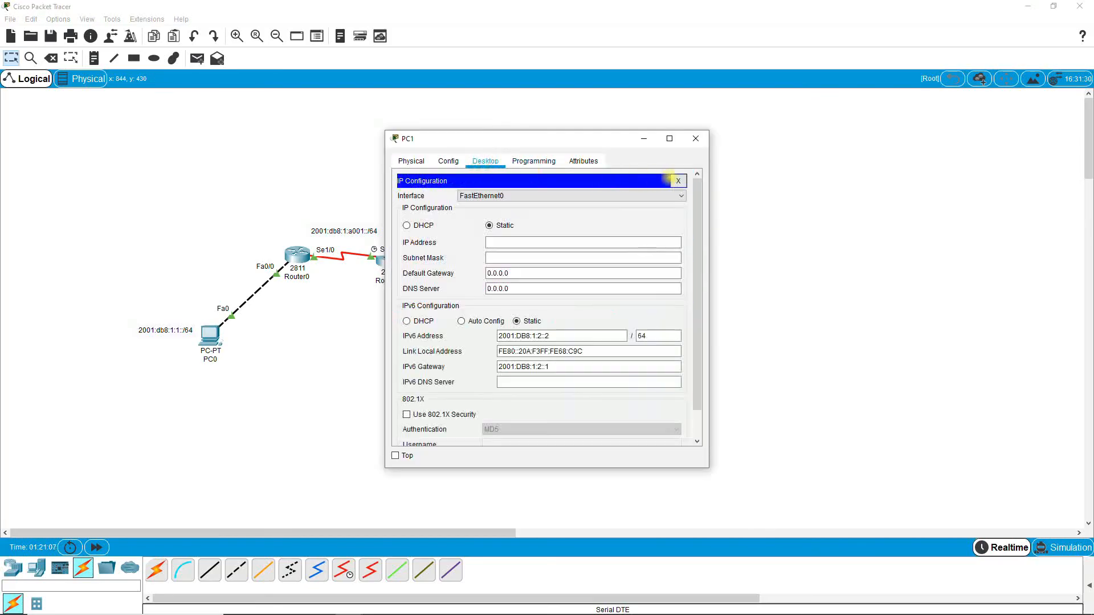
pyautogui.click(685, 180)
pyautogui.click(646, 205)
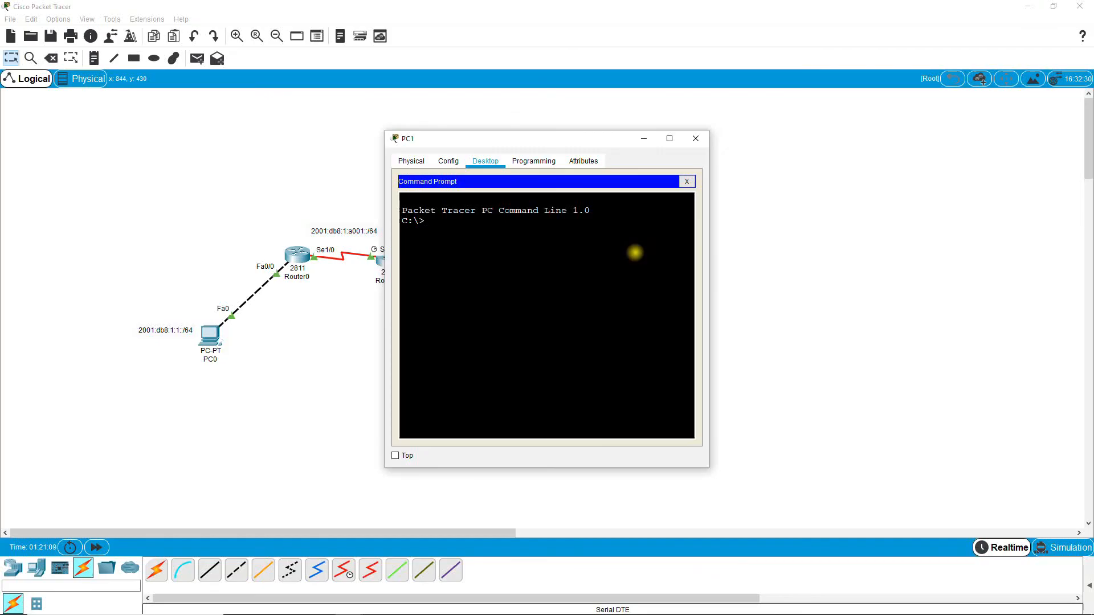
pyautogui.write('ping')
pyautogui.rightClick(635, 252)
pyautogui.click(658, 271)
pyautogui.moveTo(586, 140); pyautogui.dragTo(786, 148)
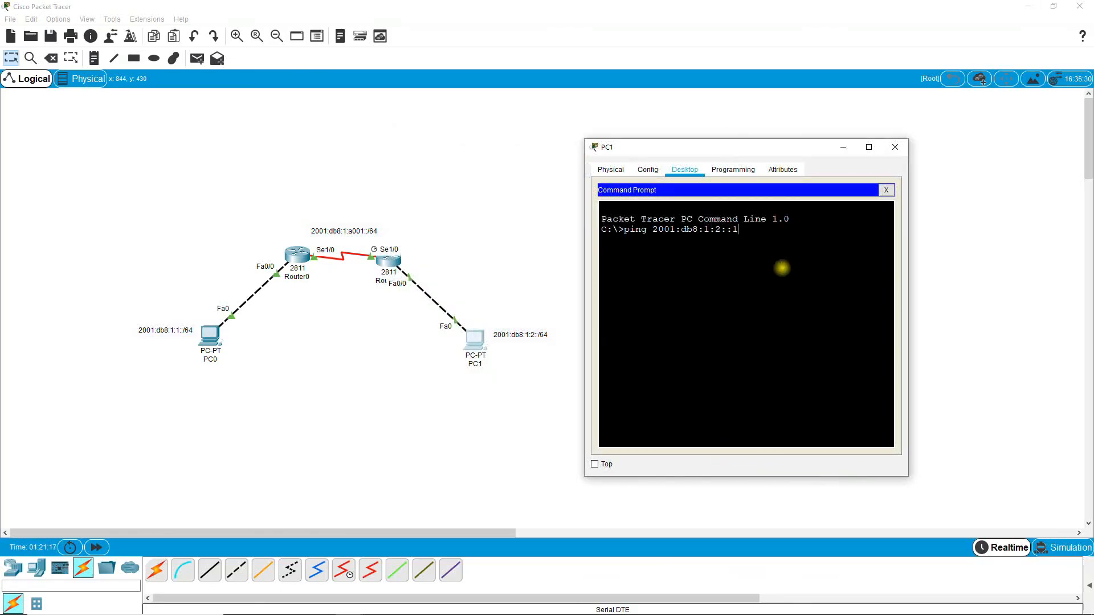
pyautogui.press('Return')
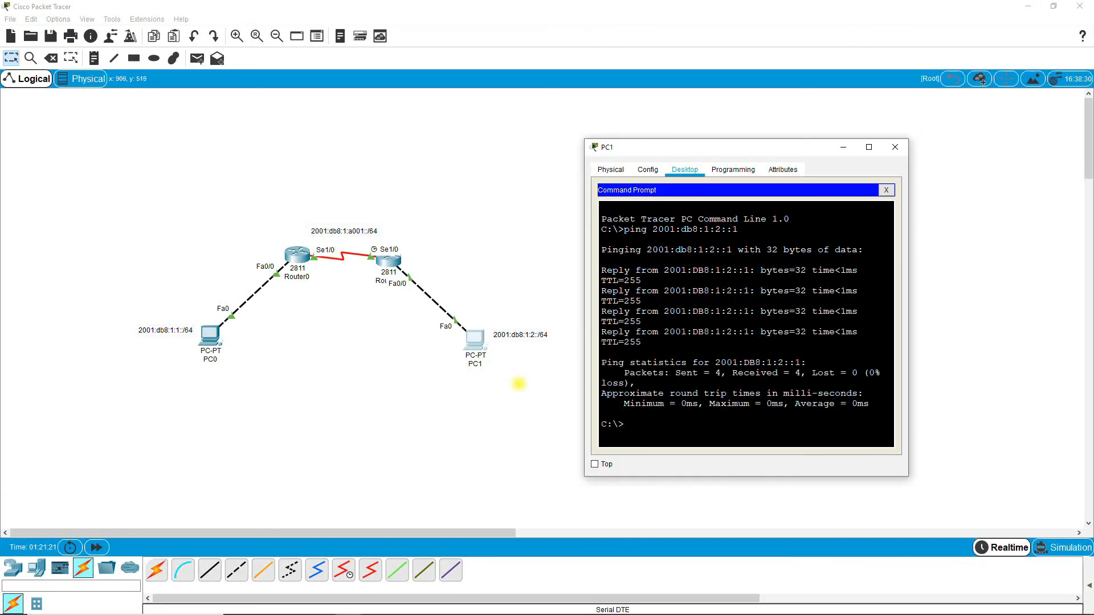
pyautogui.click(518, 385)
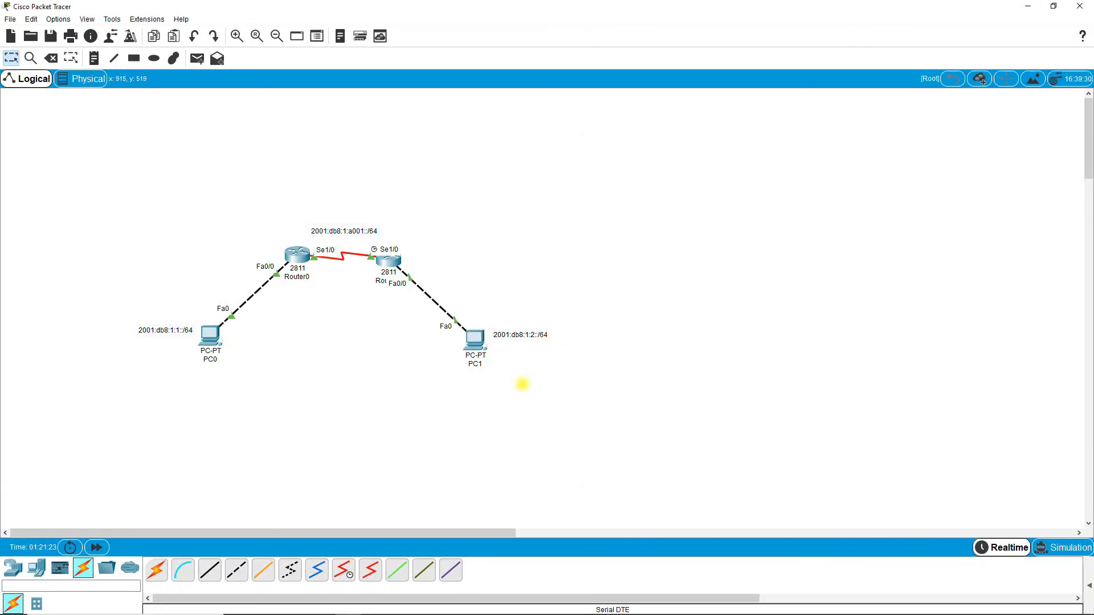